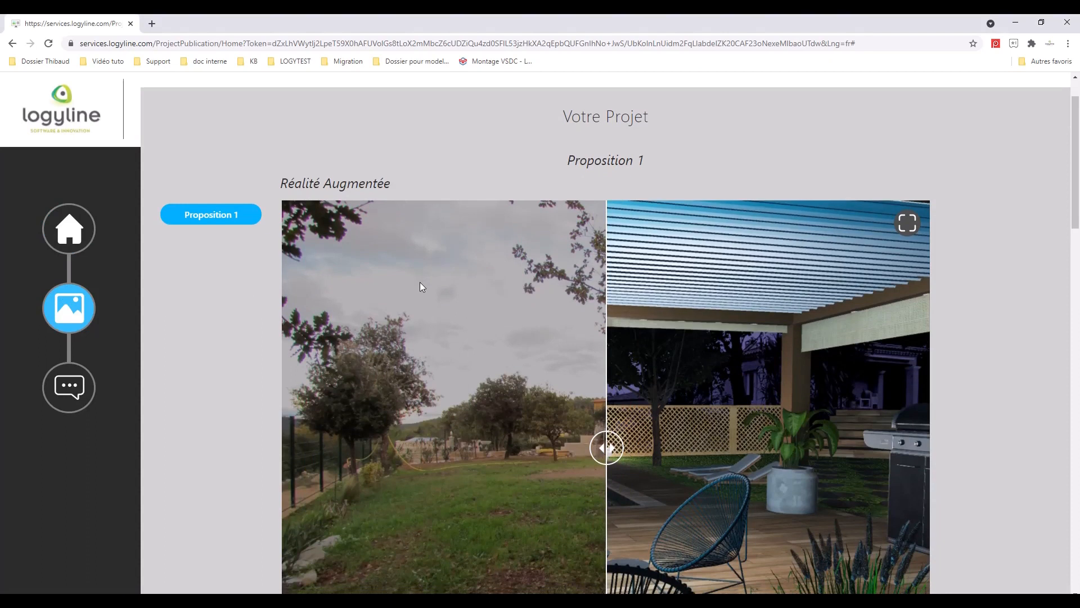
- Drag the before/after slider to compare the garden photo with the 3D render
scroll(420, 282, "down", 1)
left_click_drag(614, 395, 955, 406)
scroll(743, 373, "down", 1)
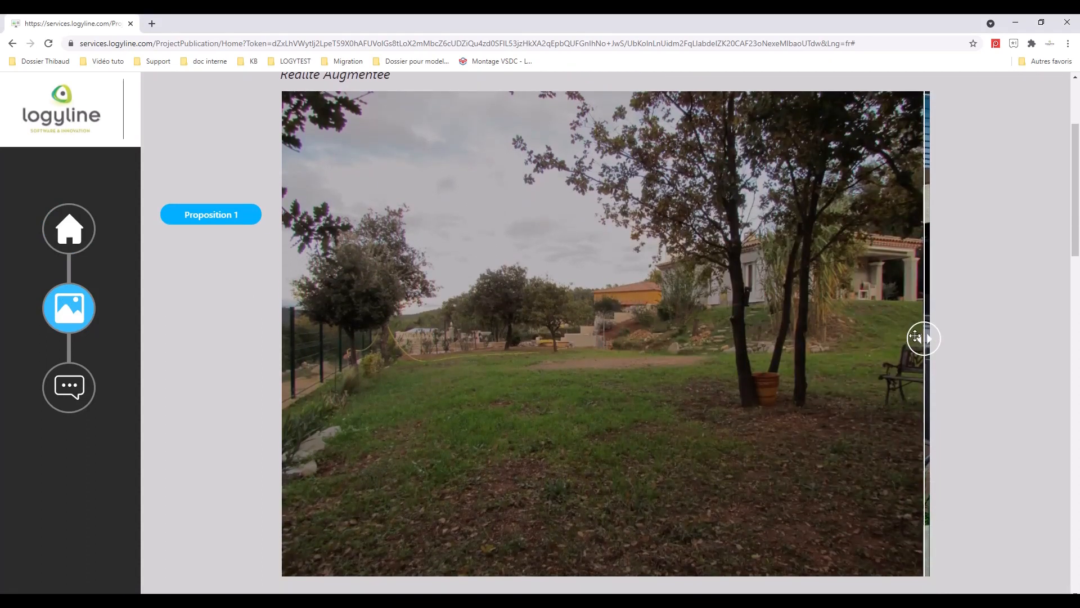
left_click_drag(923, 339, 935, 367)
- Scroll down through the 3D renders and 2D Technique plan, then back to the top
scroll(616, 349, "down", 3)
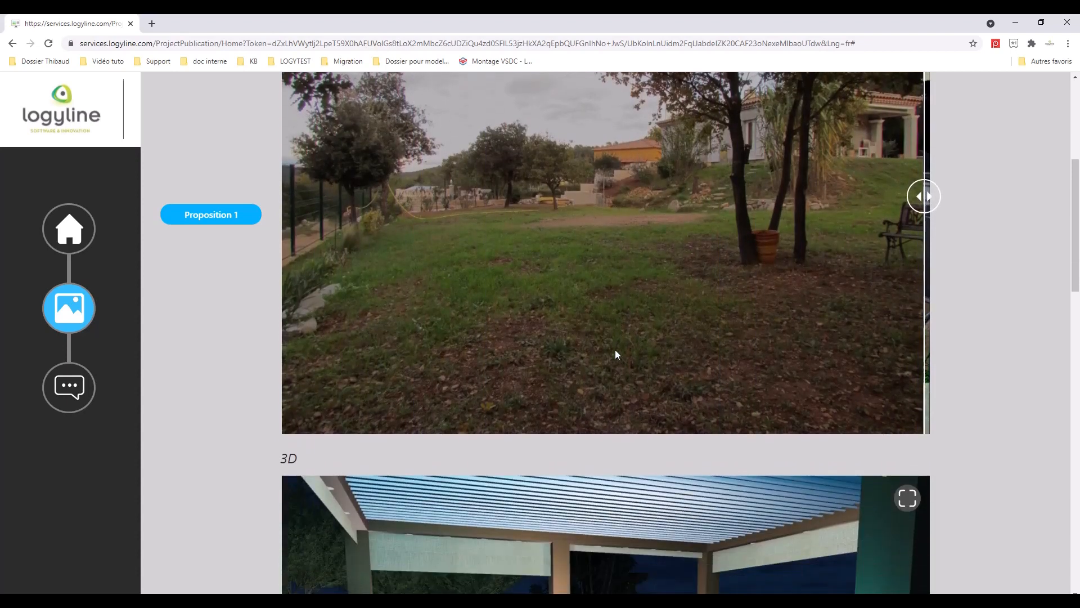
scroll(613, 349, "down", 4)
scroll(573, 343, "down", 1)
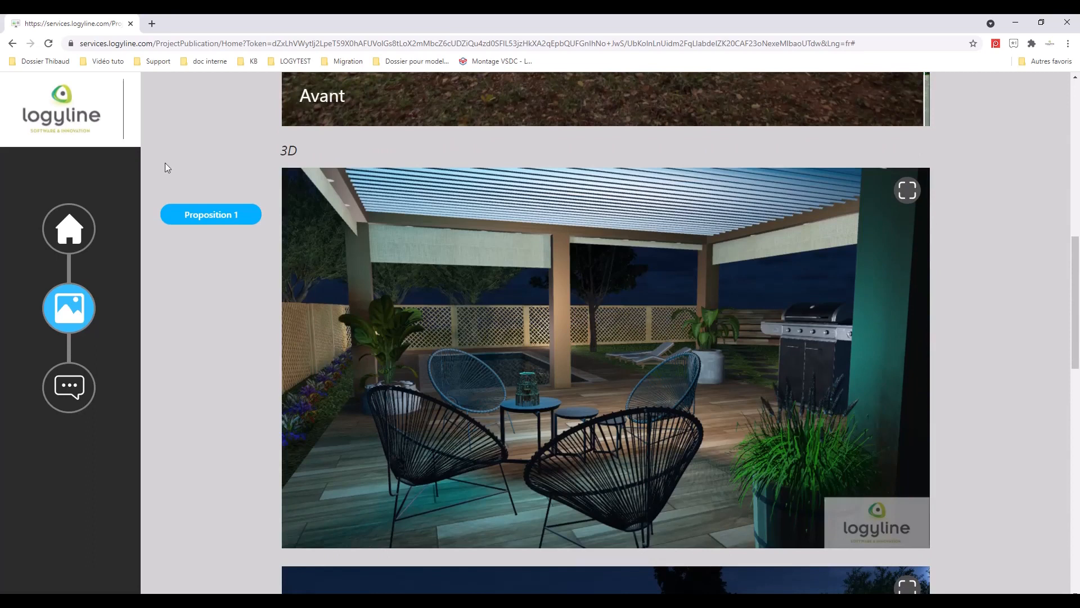
scroll(190, 202, "down", 10)
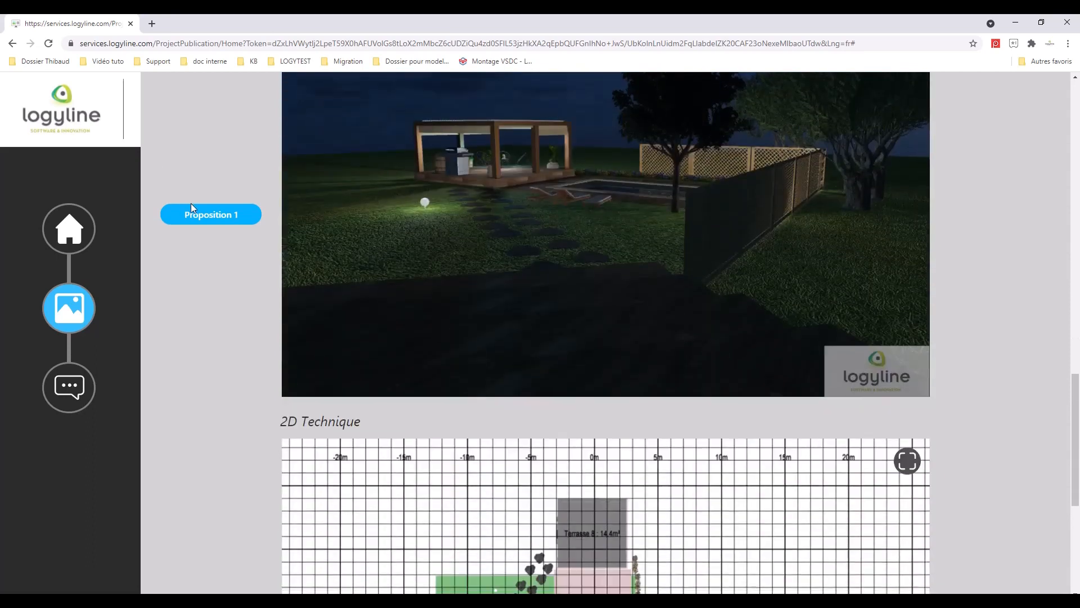
scroll(191, 204, "down", 5)
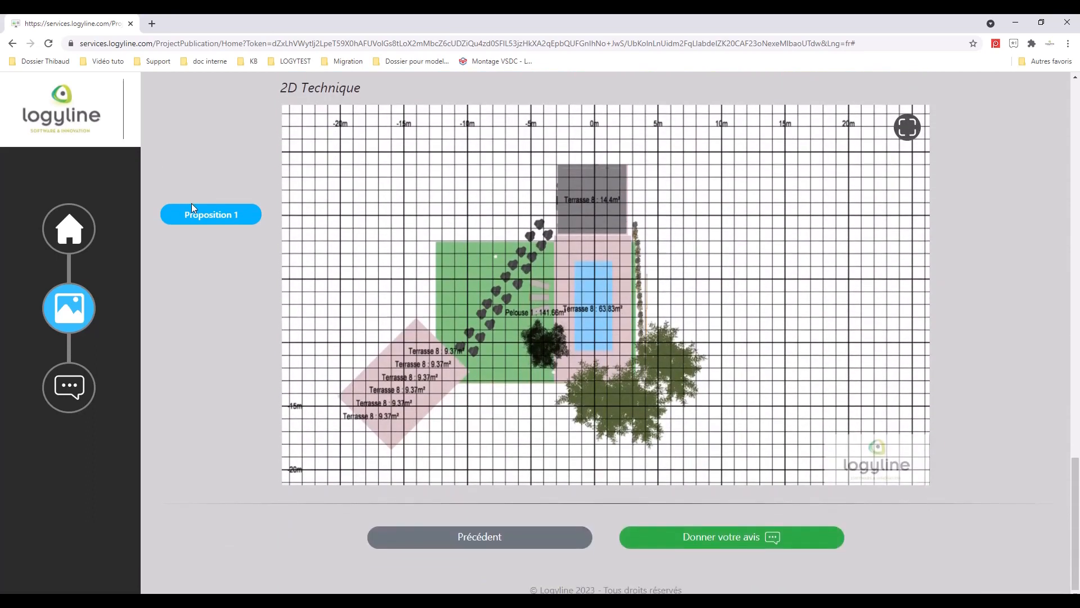
scroll(192, 207, "up", 7)
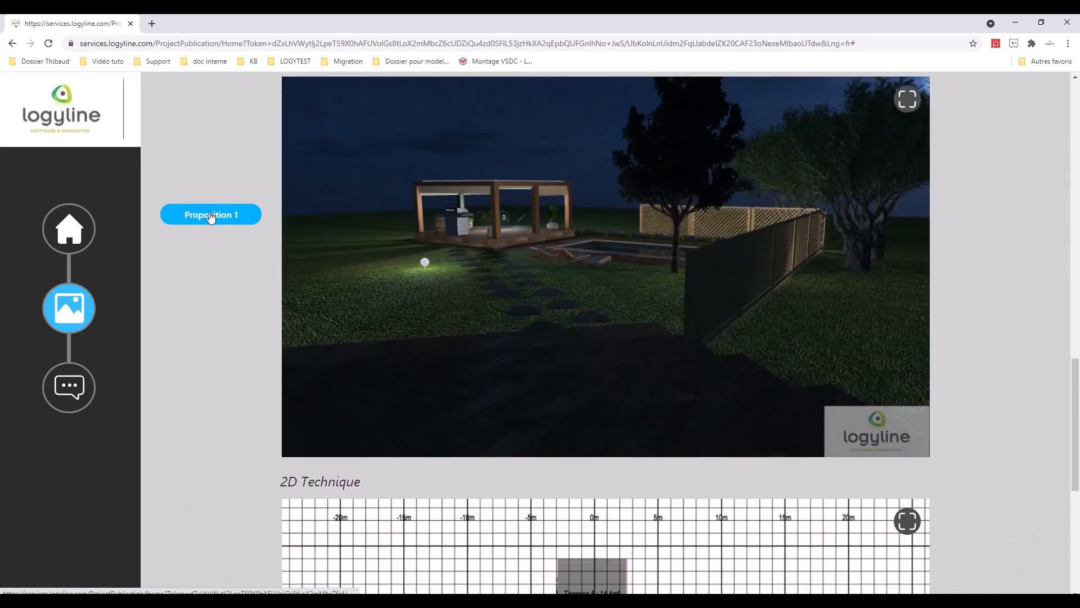
scroll(396, 269, "up", 4)
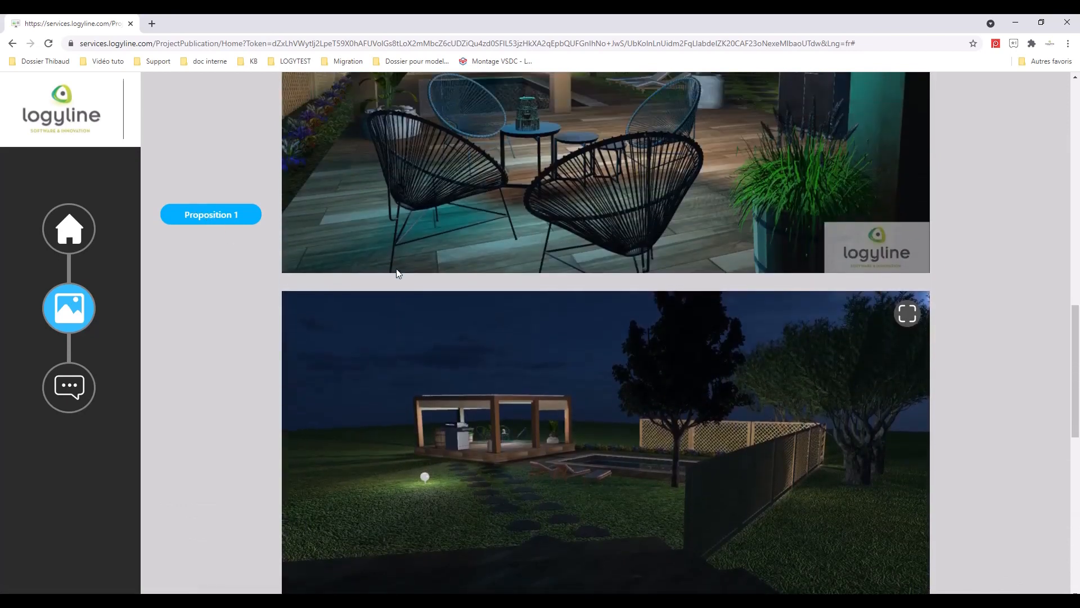
scroll(397, 273, "up", 9)
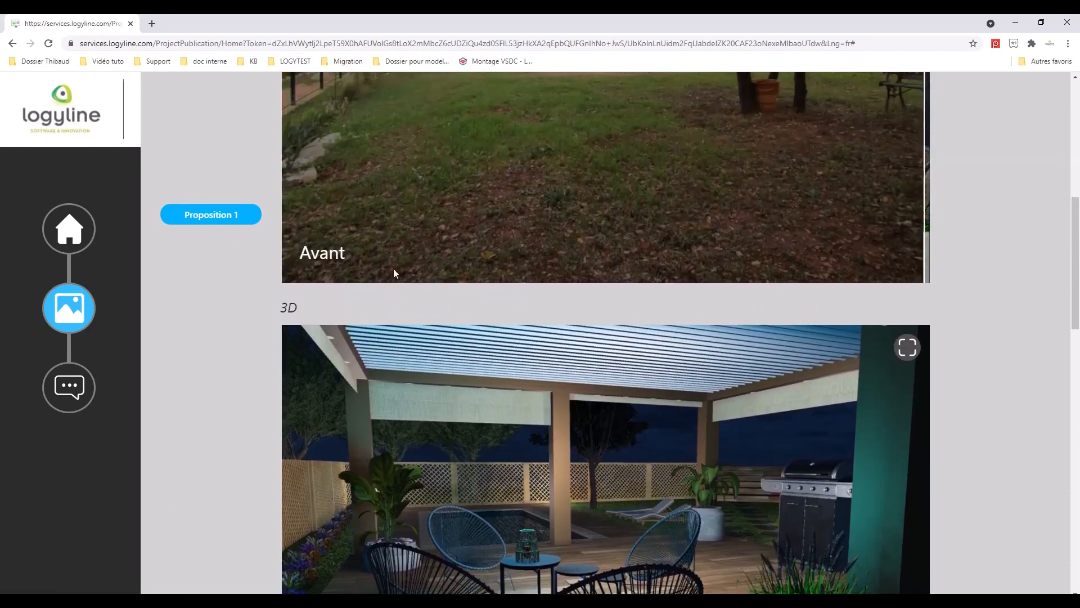
scroll(393, 273, "up", 5)
left_click_drag(918, 300, 289, 301)
scroll(321, 336, "up", 2)
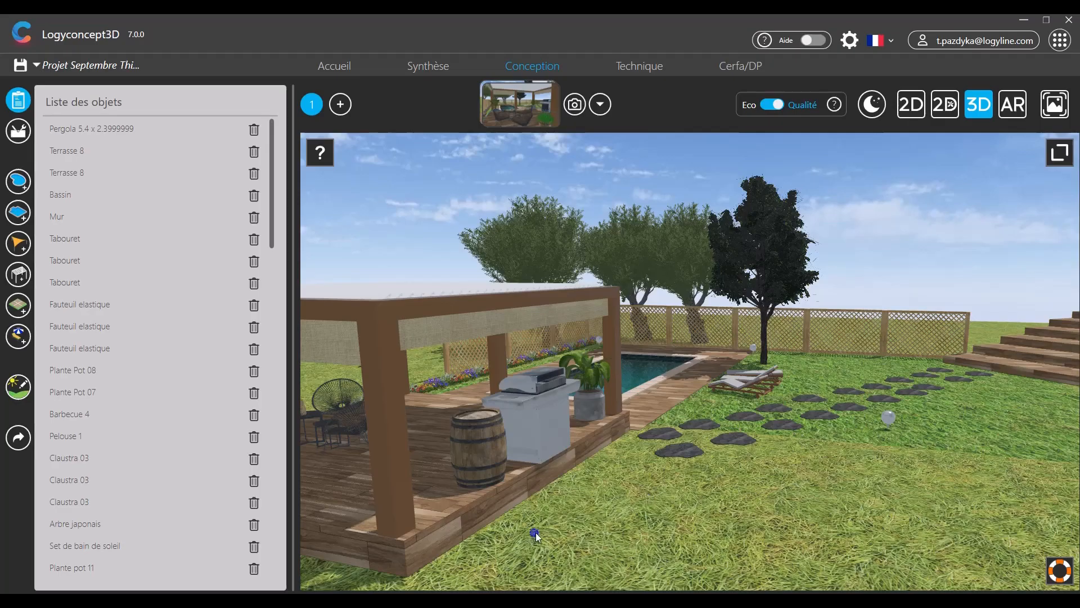
scroll(556, 535, "up", 3)
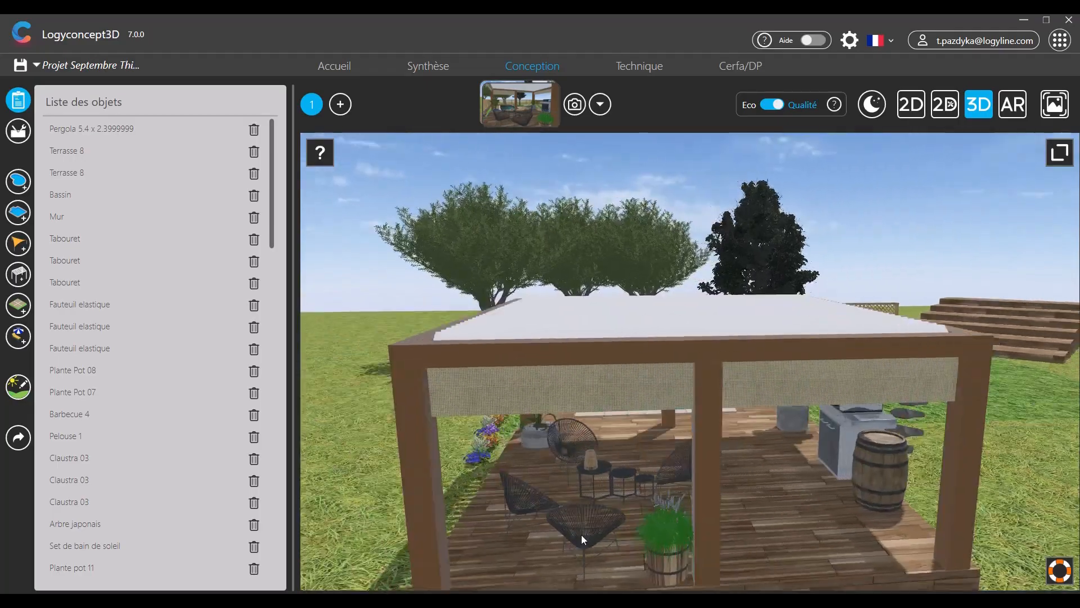
- Orbit the 3D garden view around the pergola toward the pool
left_click_drag(582, 534, 578, 575)
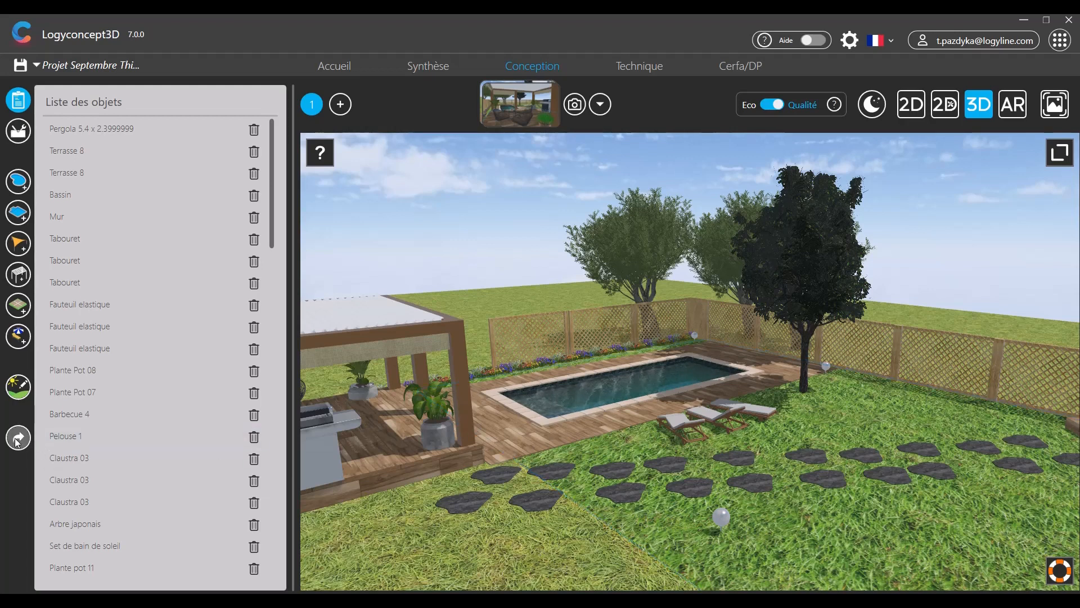
left_click_drag(447, 538, 494, 539)
scroll(454, 538, "up", 1)
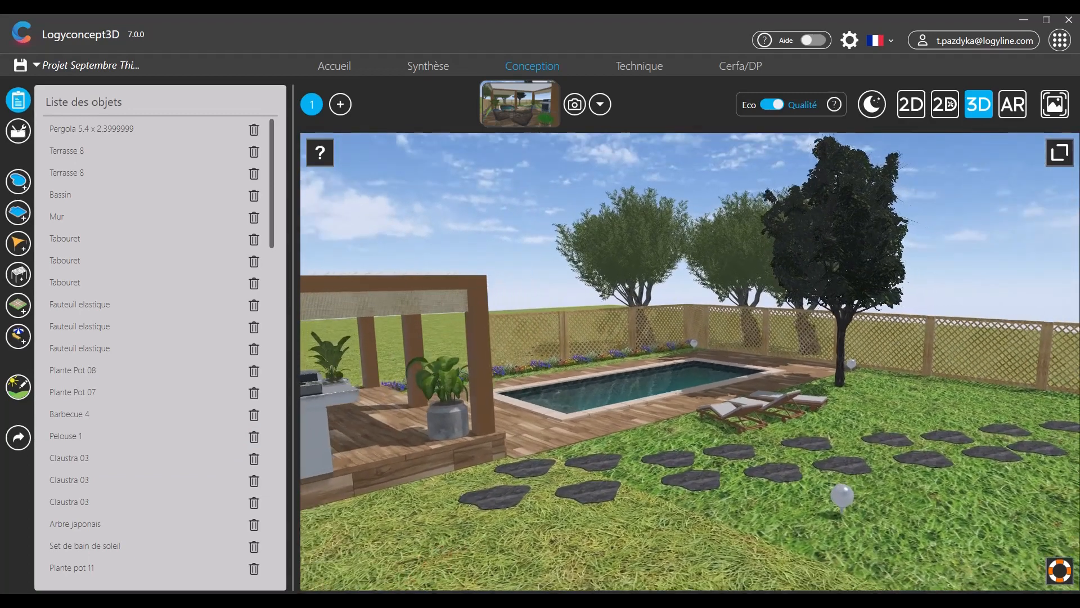
scroll(445, 564, "up", 1)
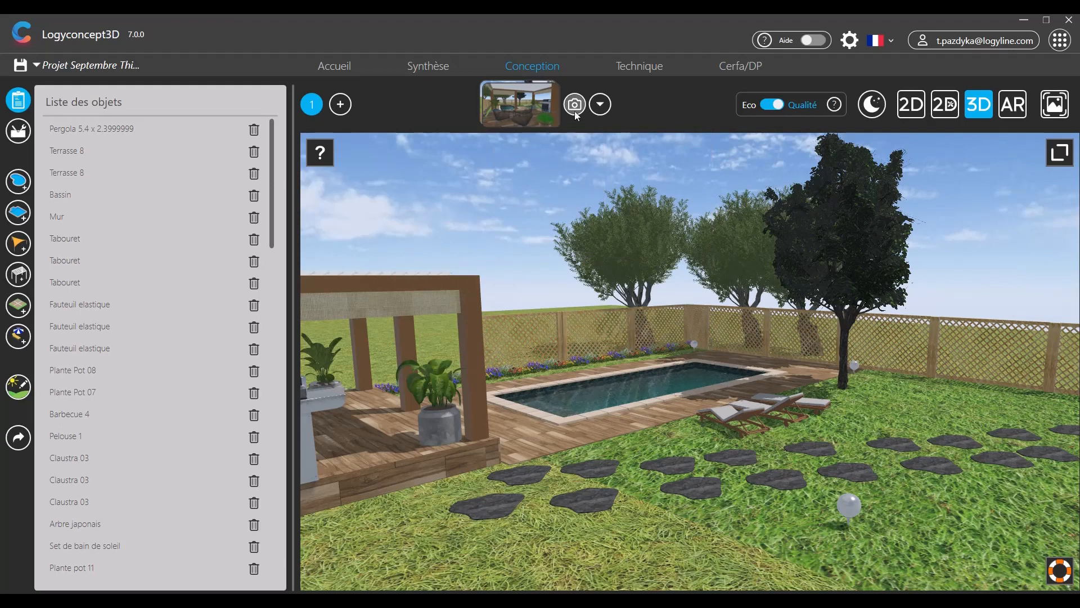
- Cycle through 2D, textured 2D, 3D and AR views, ending on the plain 2D plan
left_click(912, 105)
left_click(945, 107)
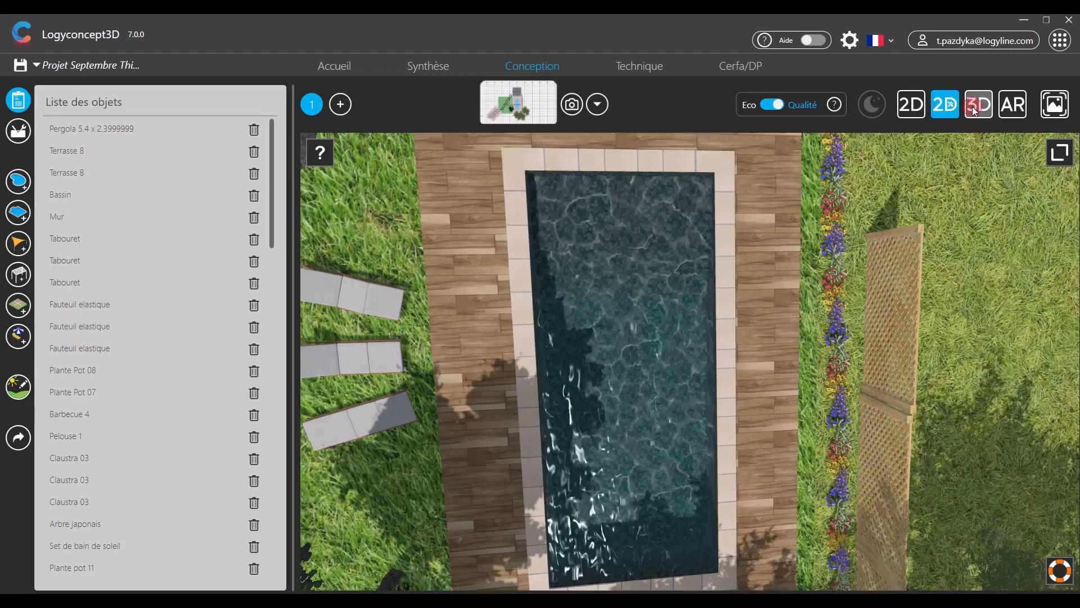
left_click(974, 107)
left_click(1012, 104)
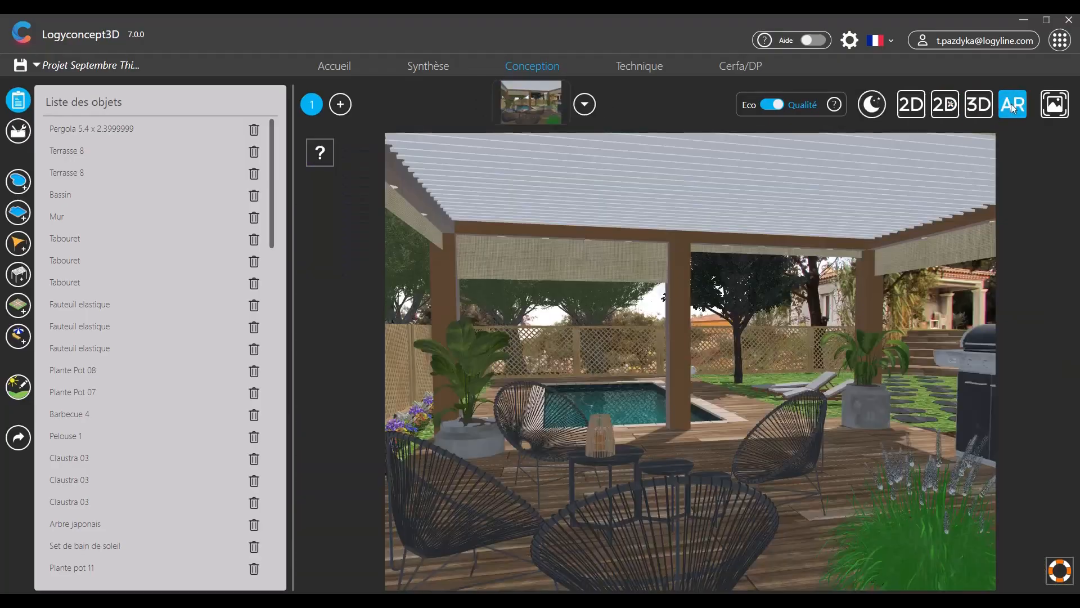
left_click(977, 102)
left_click(944, 107)
left_click(912, 107)
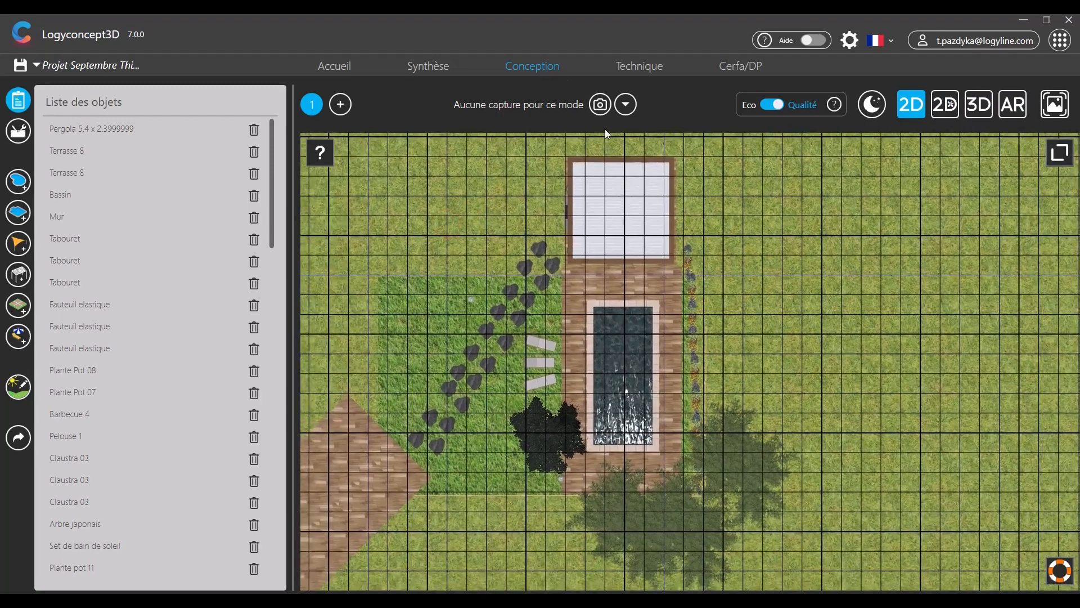
- Capture the 2D plan and restore the first saved 3D pergola viewpoint
left_click(596, 108)
left_click(596, 108)
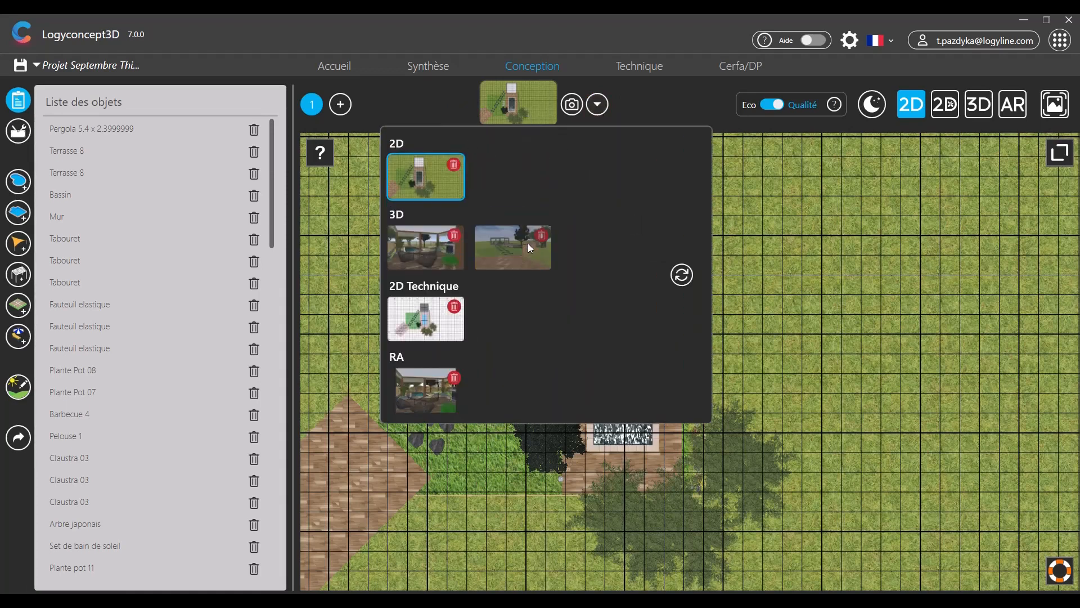
left_click(424, 256)
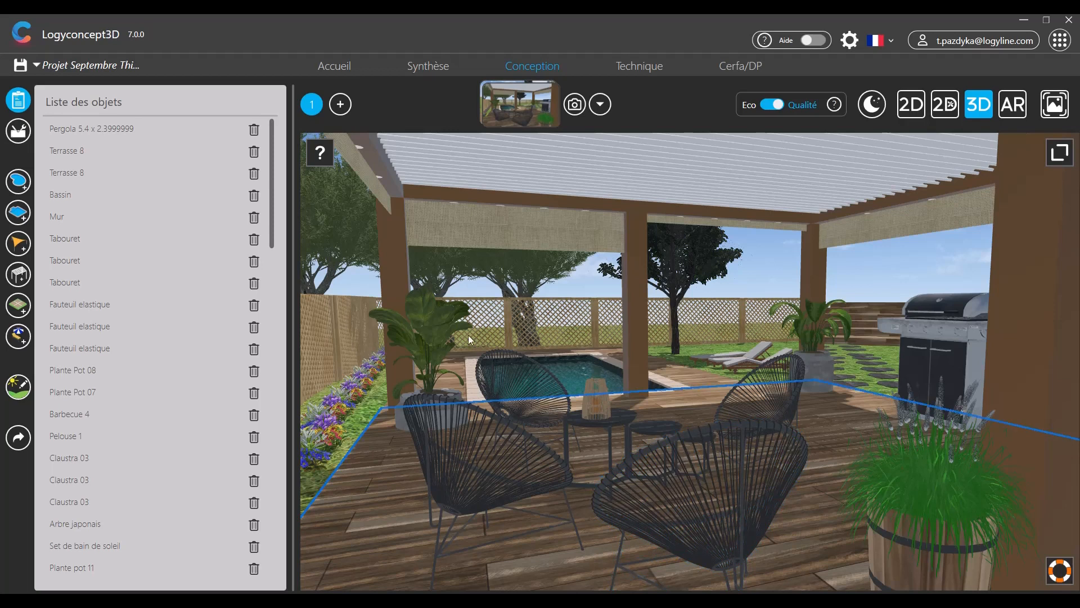
left_click(26, 443)
- Choose Publier le projet and keep all five images, including AR and 3D, selected
left_click(415, 345)
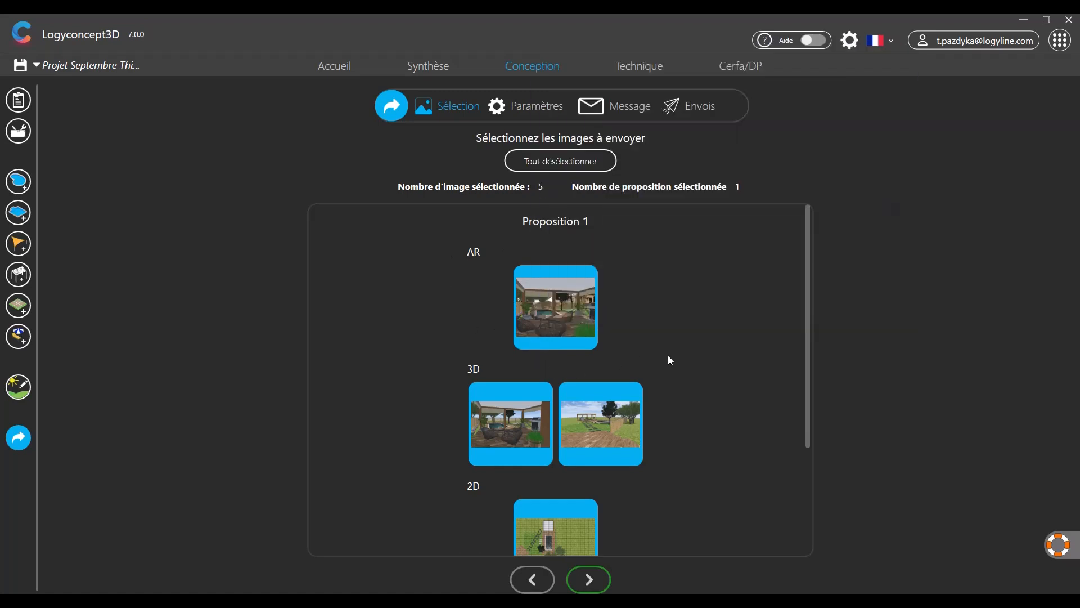
left_click_drag(808, 400, 749, 373)
mouse_move(555, 304)
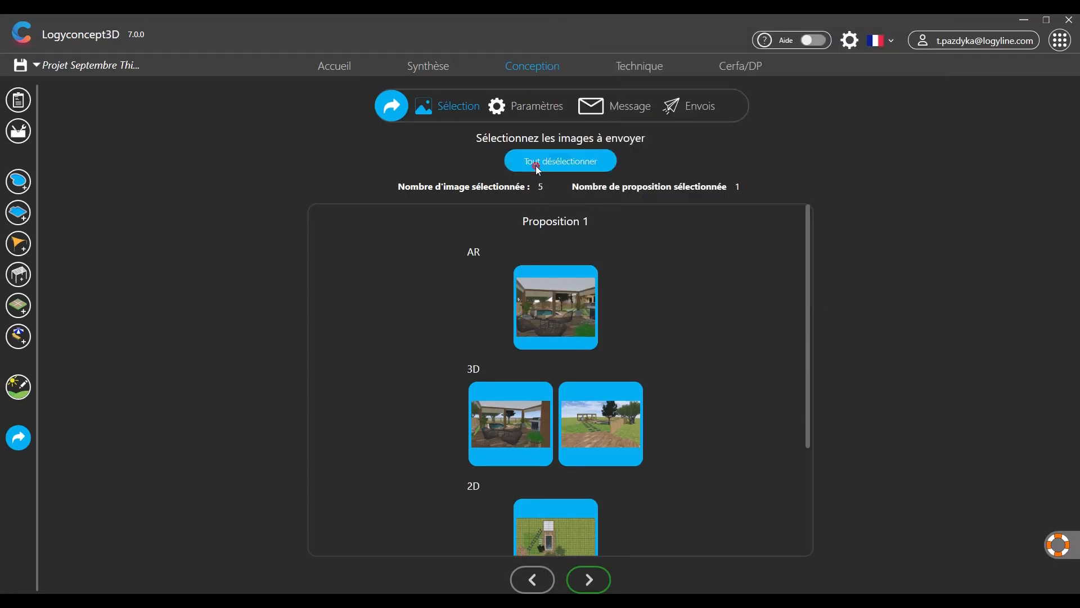
left_click(536, 163)
left_click(536, 166)
left_click(534, 315)
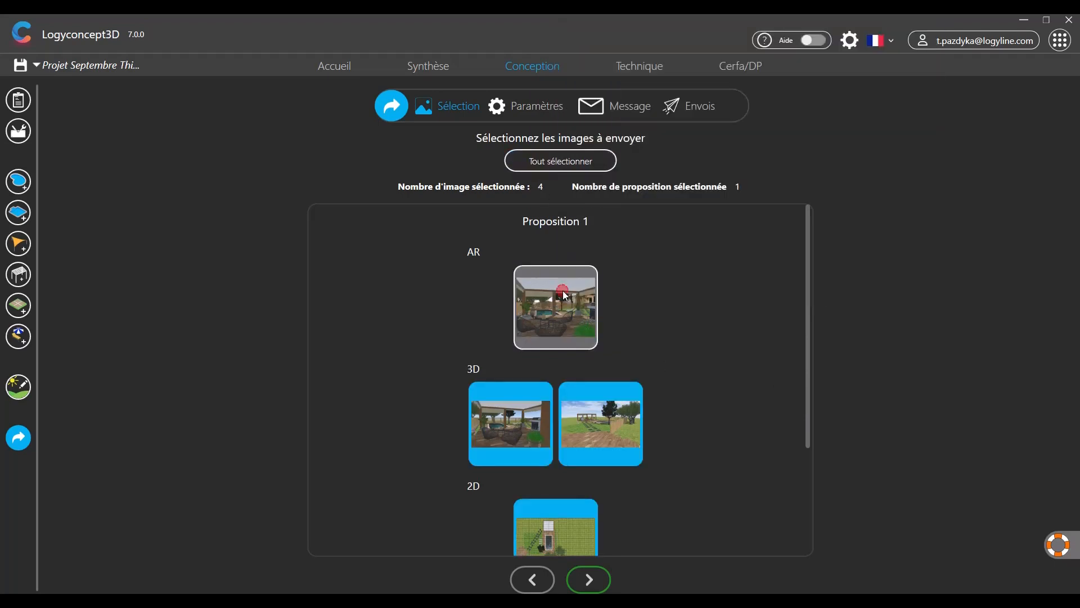
left_click(518, 400)
left_click(534, 326)
left_click(511, 419)
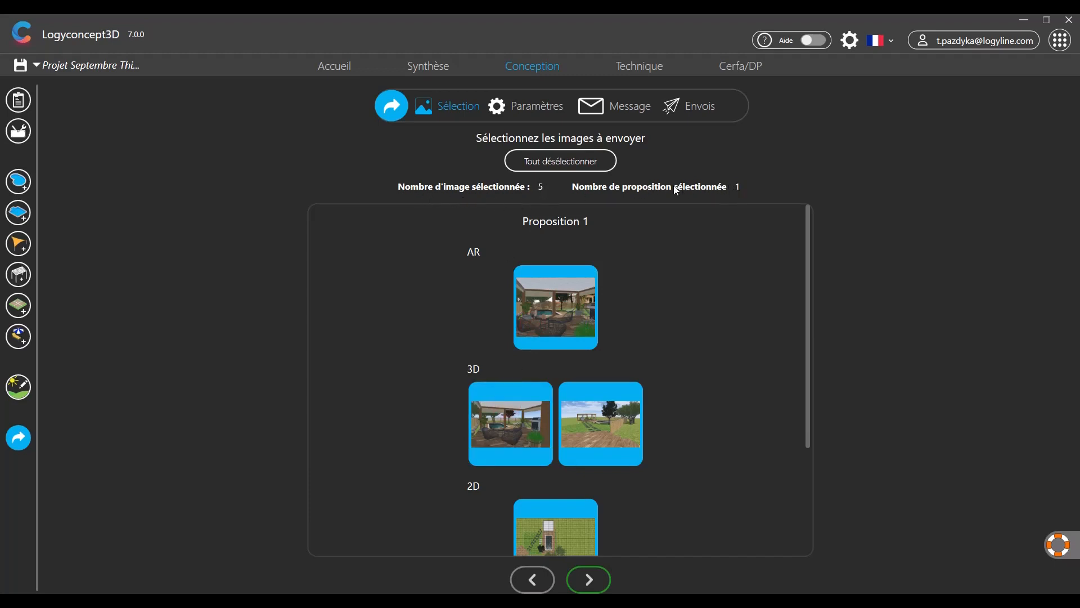
- On the image settings step, switch off the watermark, logo and date stamp
left_click(589, 573)
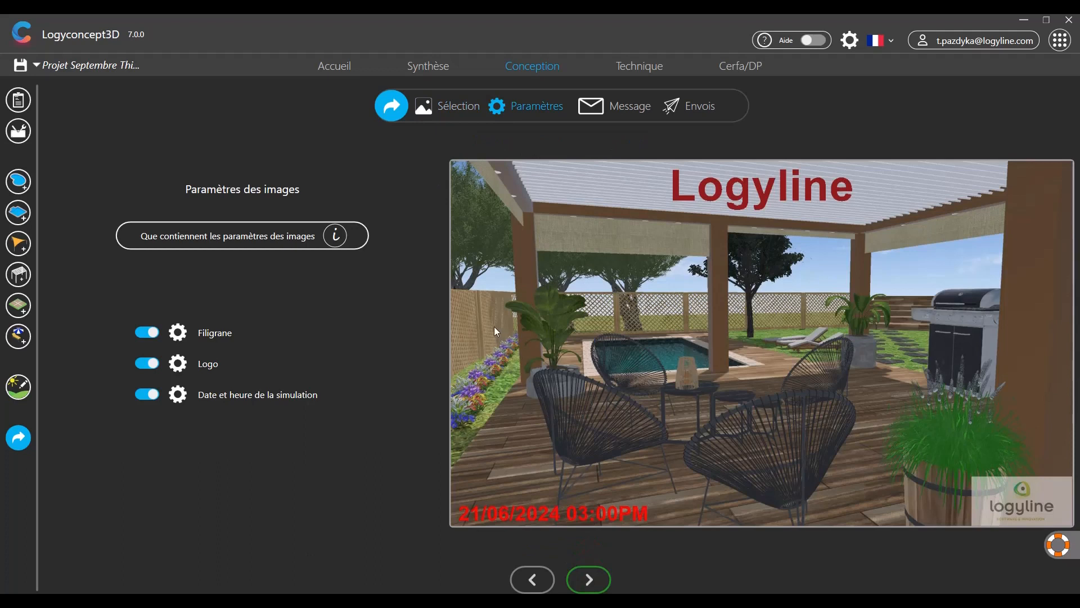
left_click(156, 333)
left_click(148, 363)
left_click(149, 394)
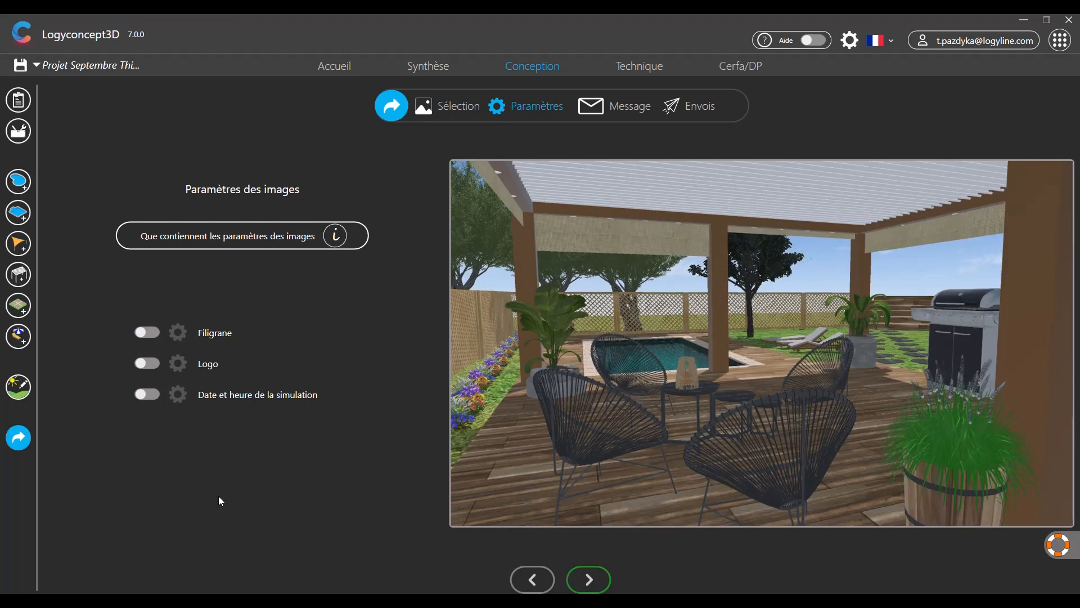
- Turn on the text watermark and place it in the centre of the image
left_click(144, 333)
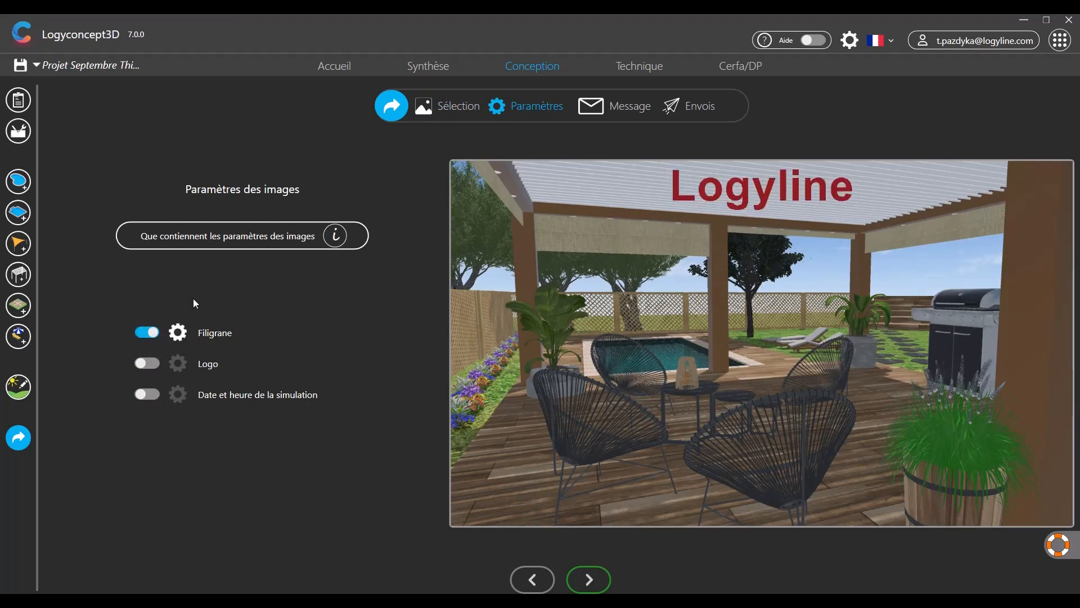
left_click(178, 333)
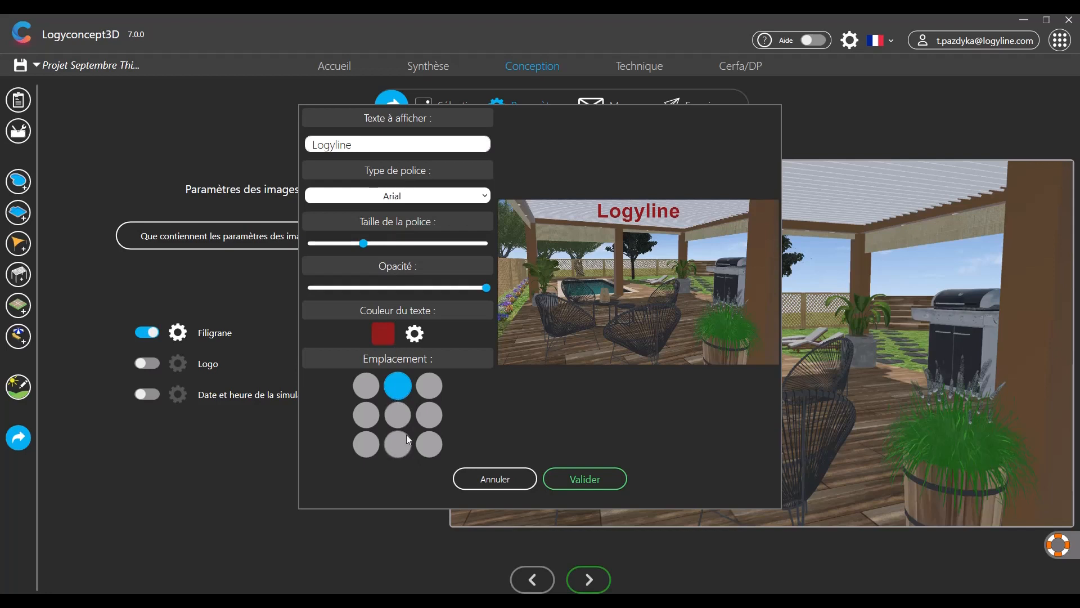
left_click(366, 445)
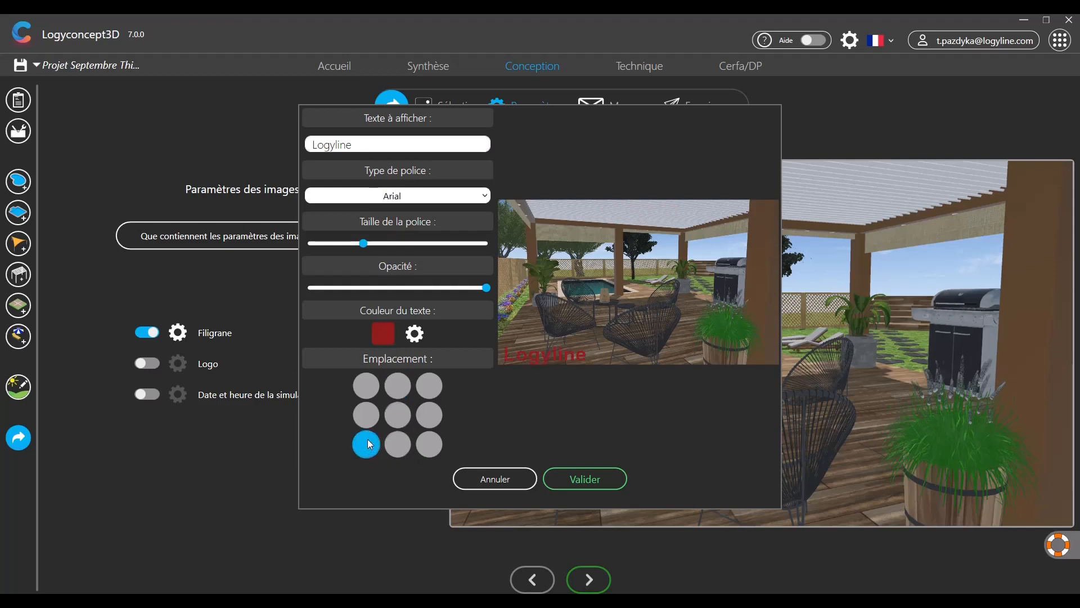
left_click(397, 415)
left_click(577, 481)
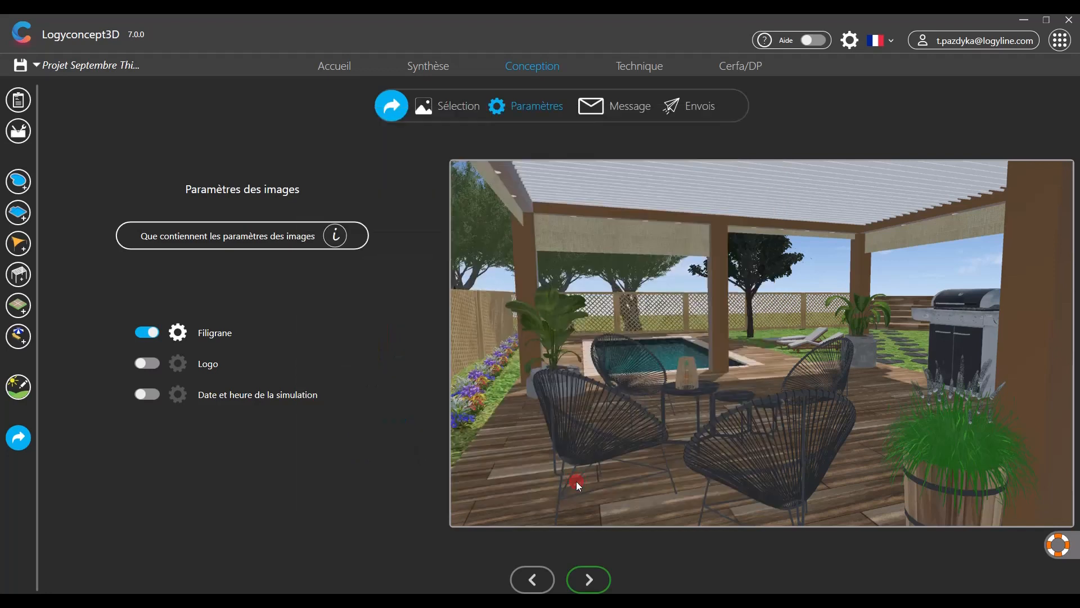
- Add the Logyline logo to the images at bottom-right
left_click(147, 363)
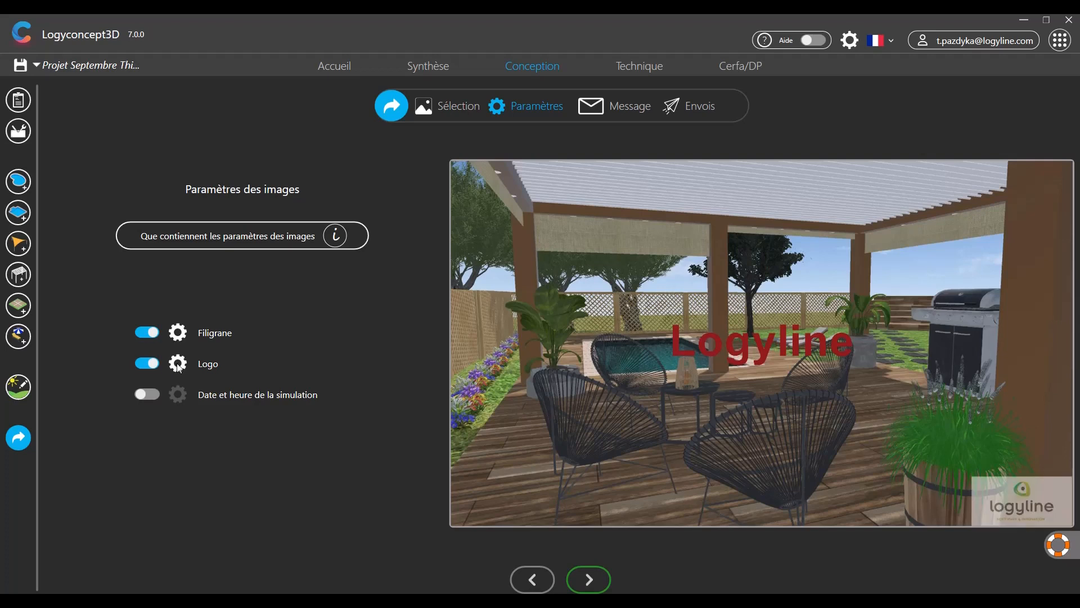
left_click(178, 363)
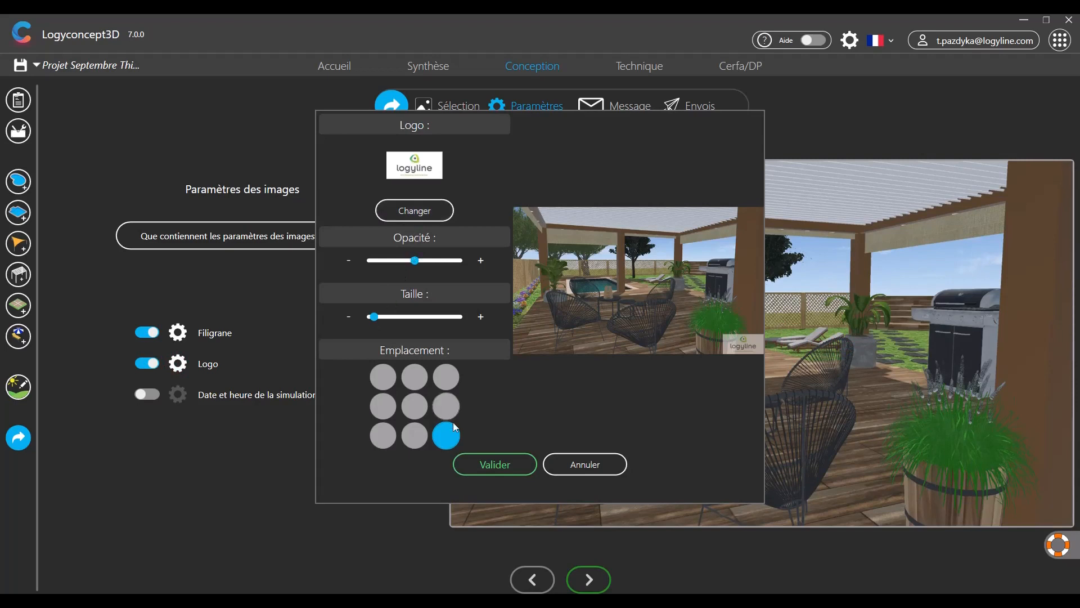
left_click(479, 461)
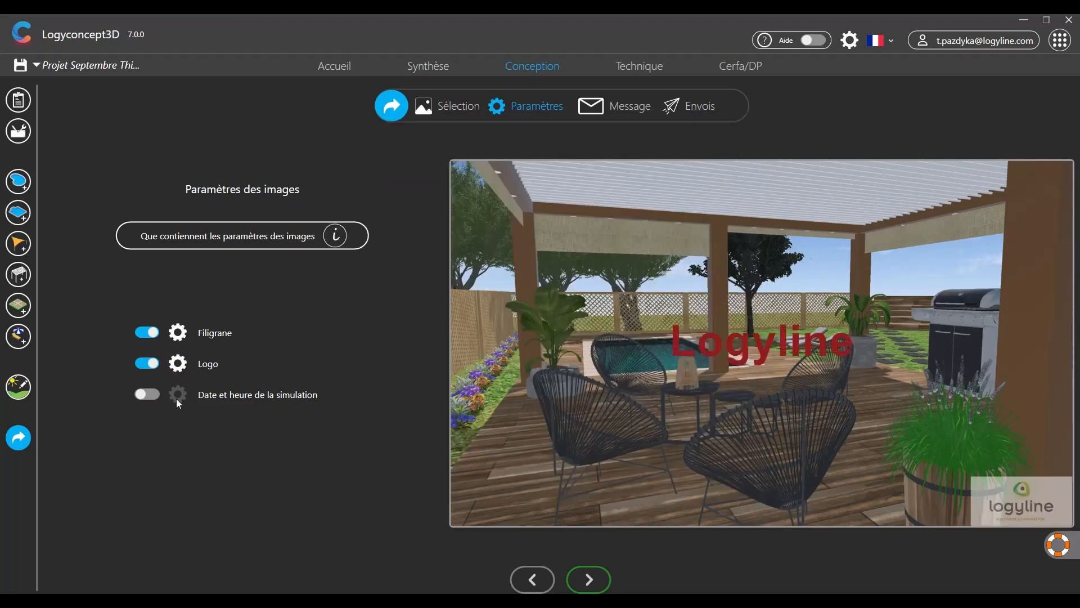
- Add the simulation date and time stamp at bottom-left
left_click(147, 394)
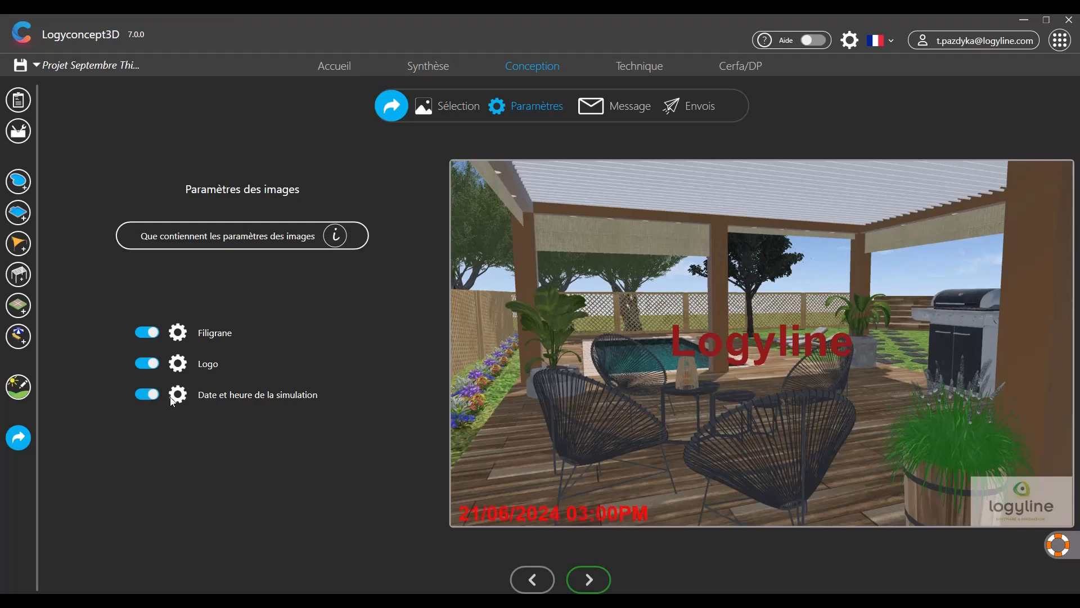
left_click(177, 395)
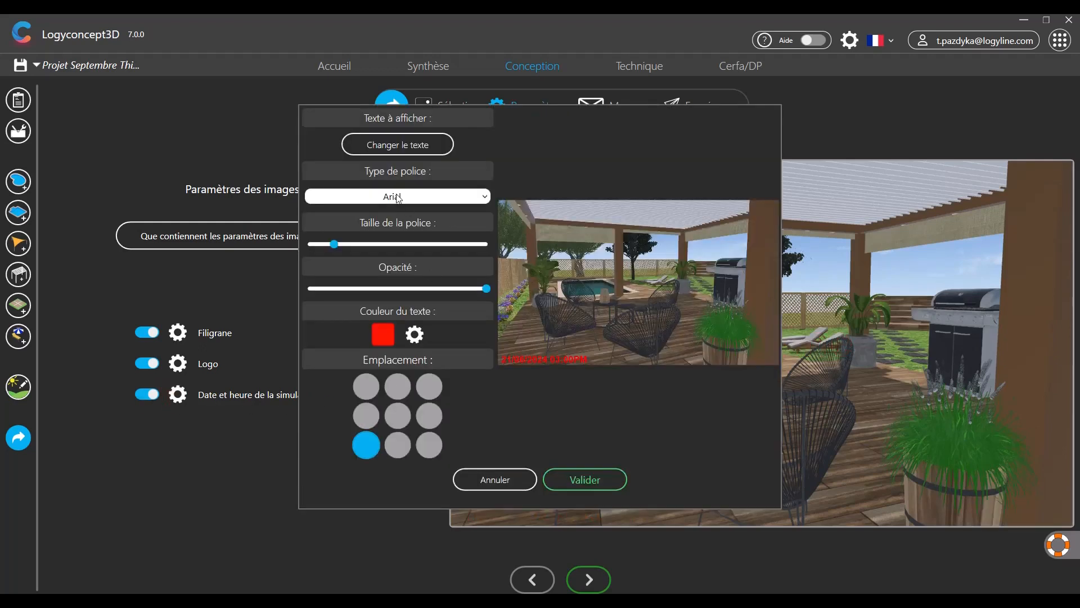
left_click(575, 484)
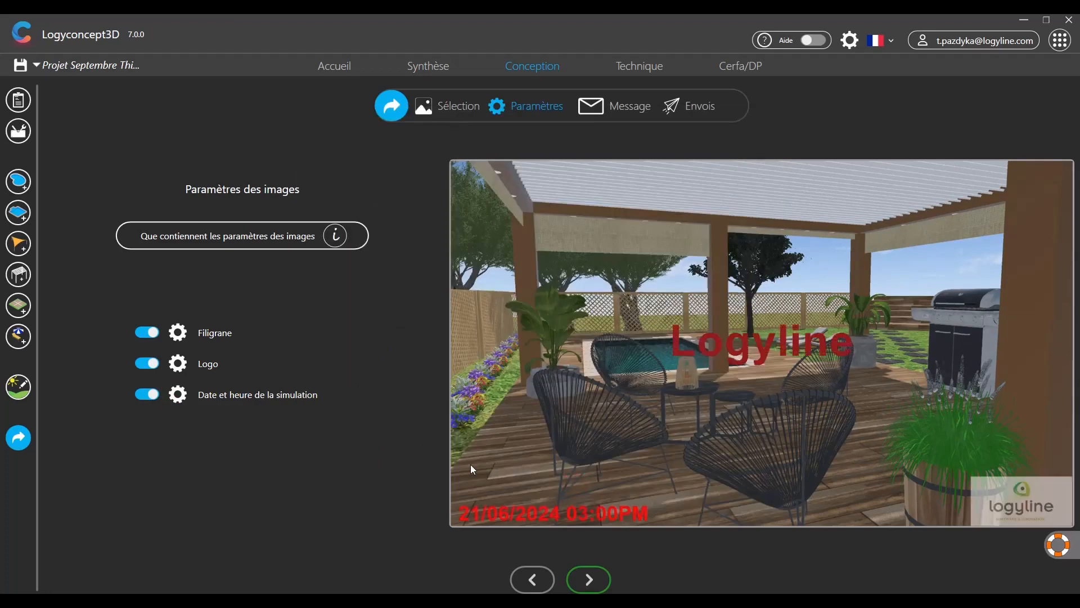
- Go to the Message step and review the client email text and website welcome message
left_click(28, 126)
left_click(588, 579)
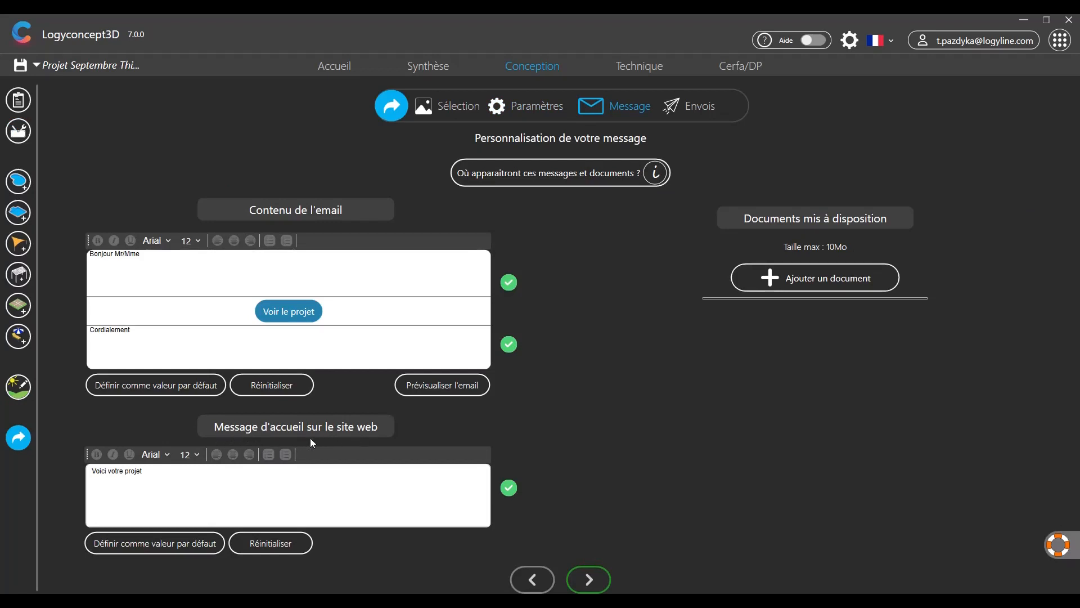
left_click(151, 478)
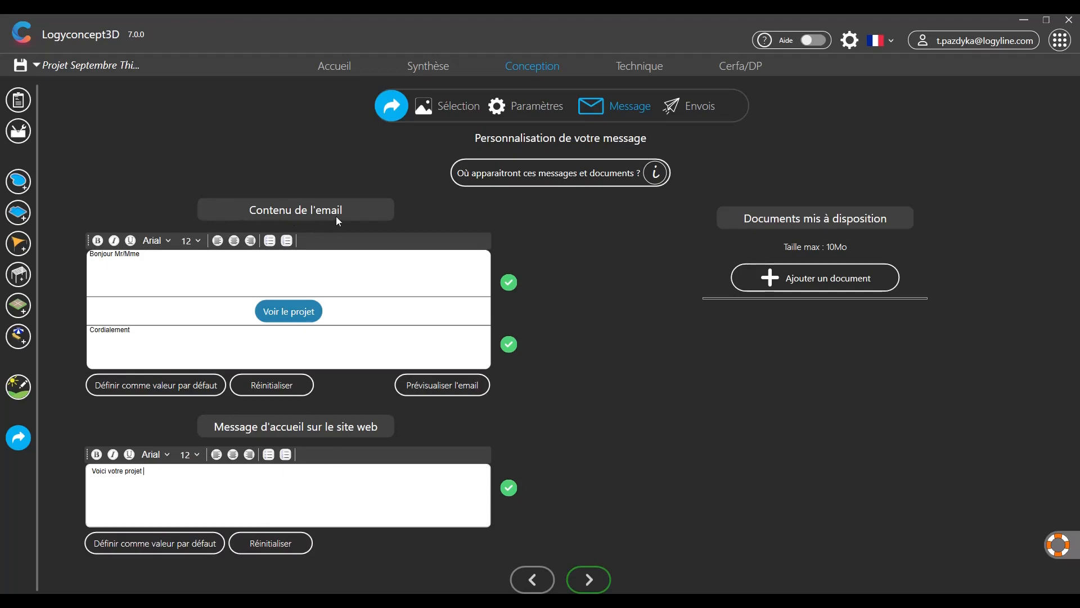
left_click(142, 266)
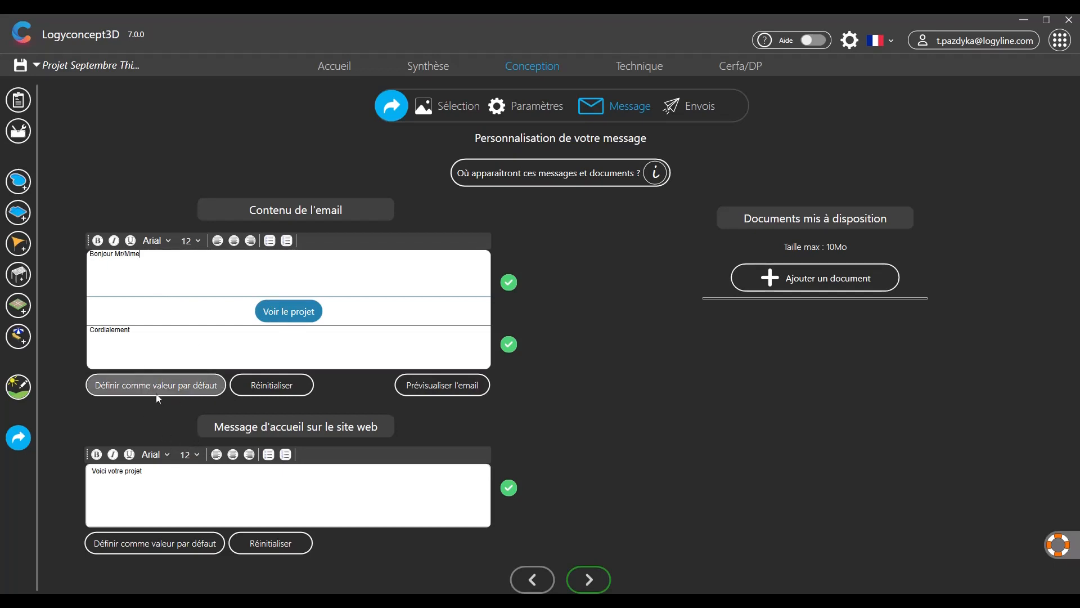
left_click(260, 387)
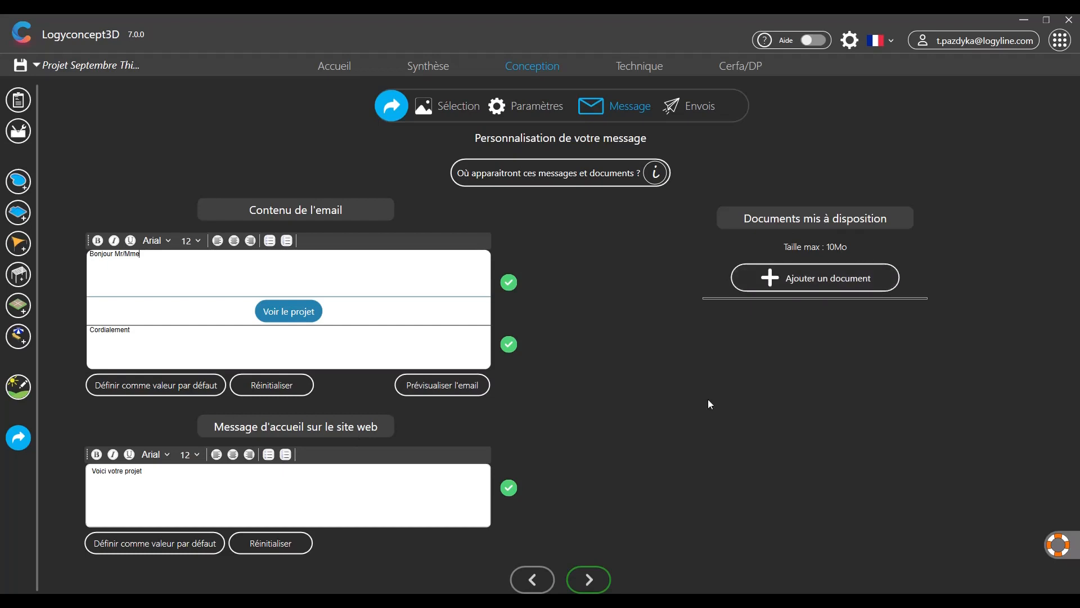
left_click(587, 579)
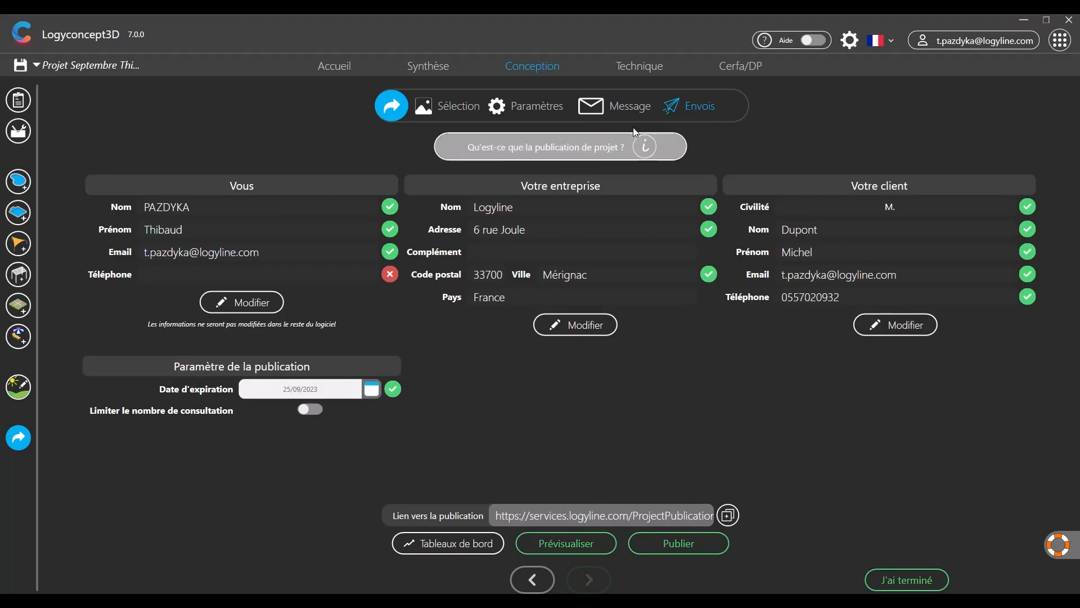
- Add your phone number to your own contact details and save them
left_click(228, 301)
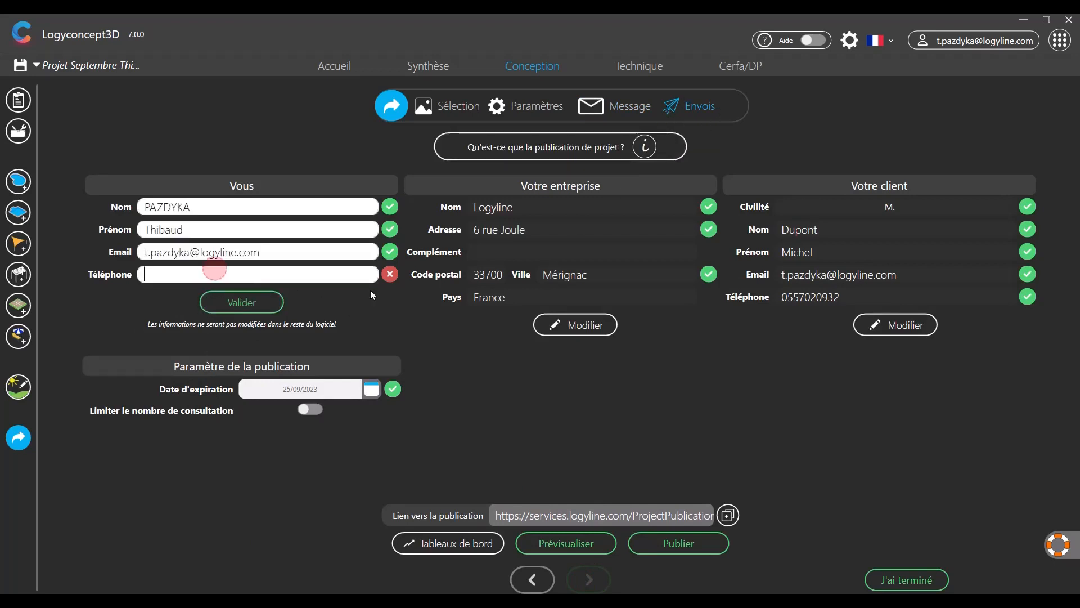
left_click(187, 285)
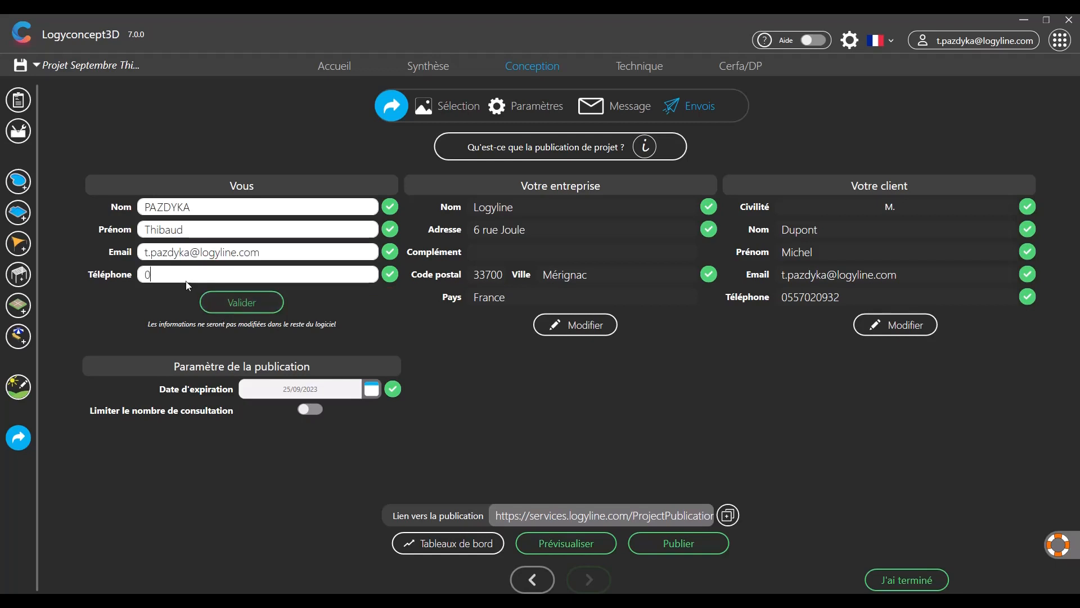
left_click(225, 303)
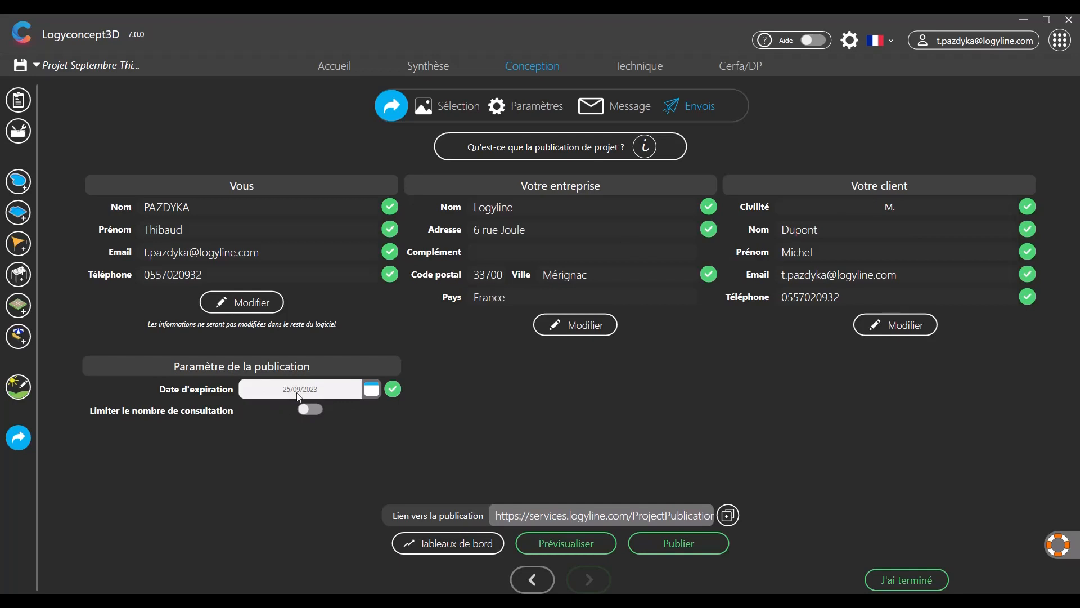
- Leave the expiry date and view limit unchanged, then generate the publication preview
left_click(370, 389)
left_click(370, 389)
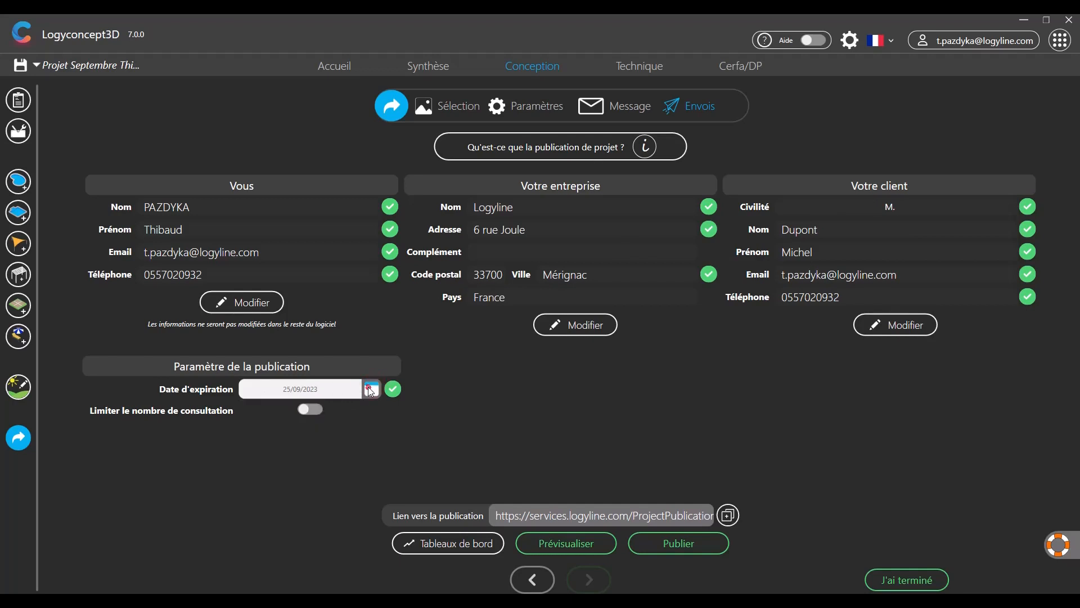
left_click(307, 410)
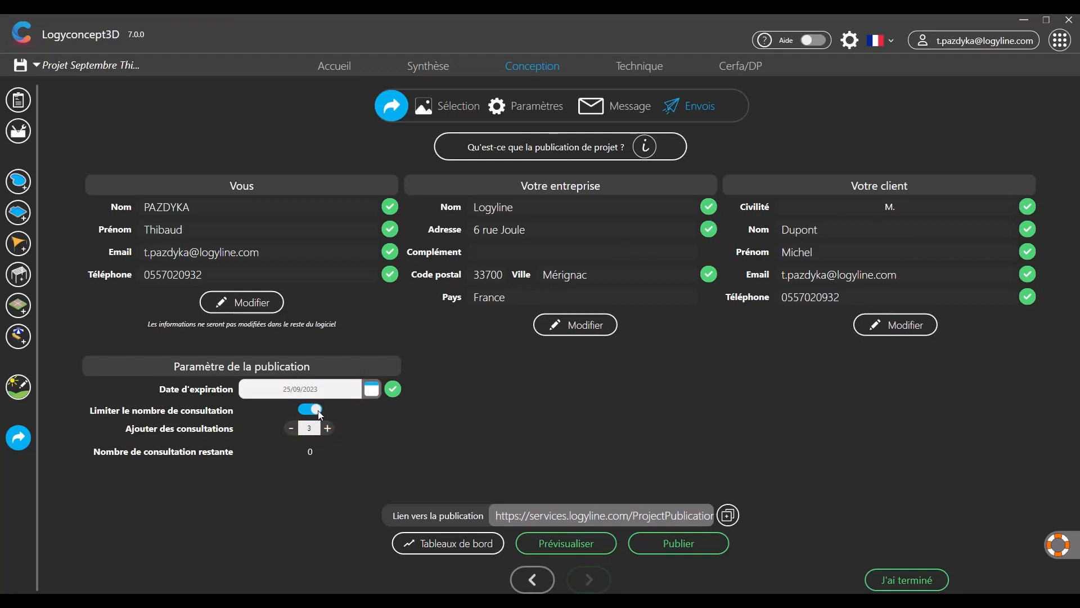
left_click(320, 412)
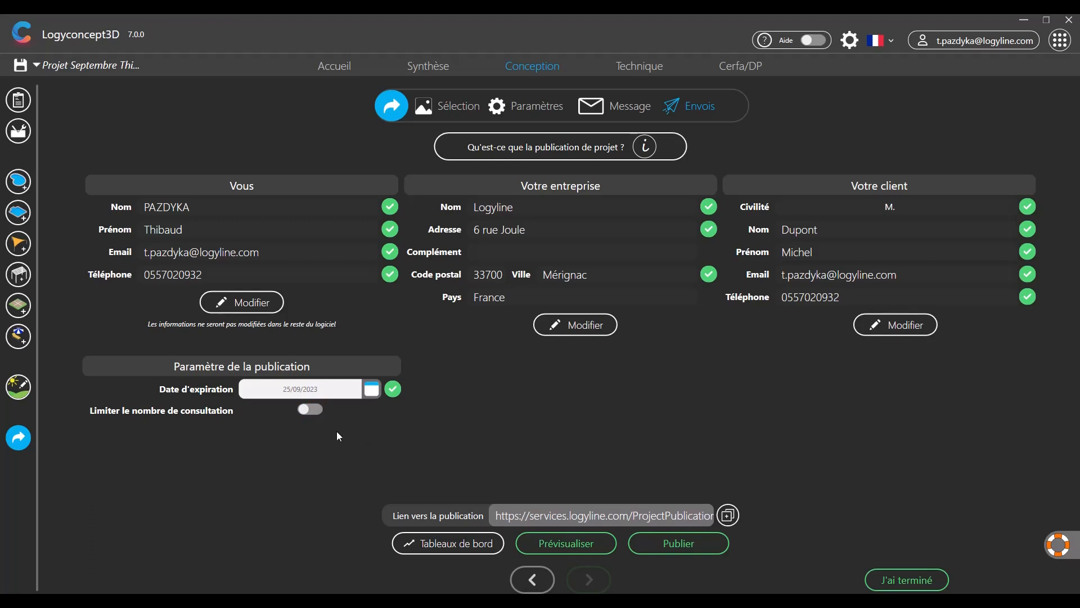
left_click(564, 543)
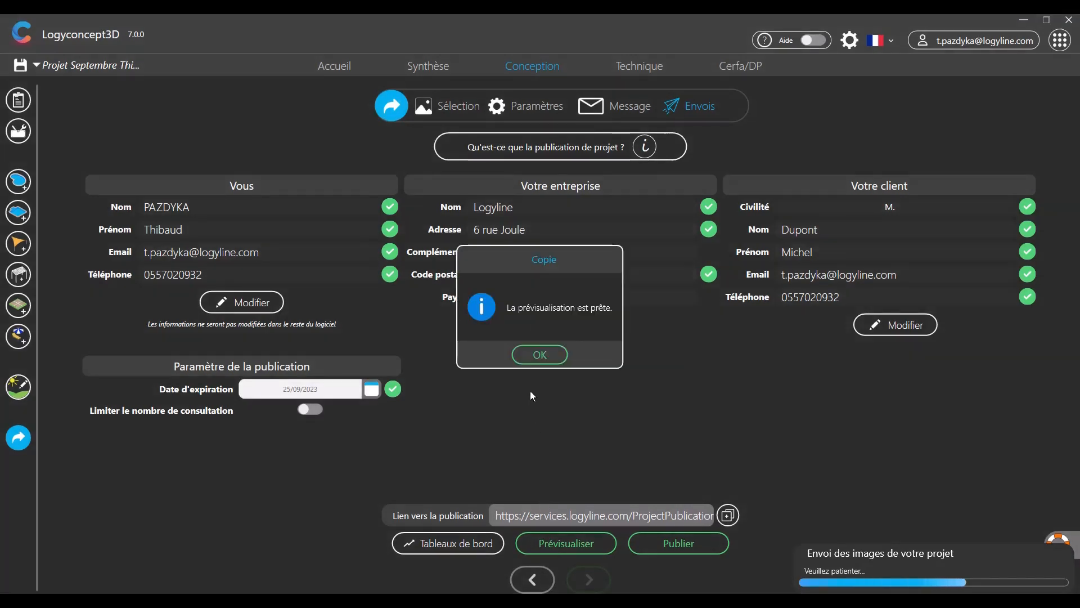
- Copy the publication link to the clipboard and publish the project to the client
left_click(536, 356)
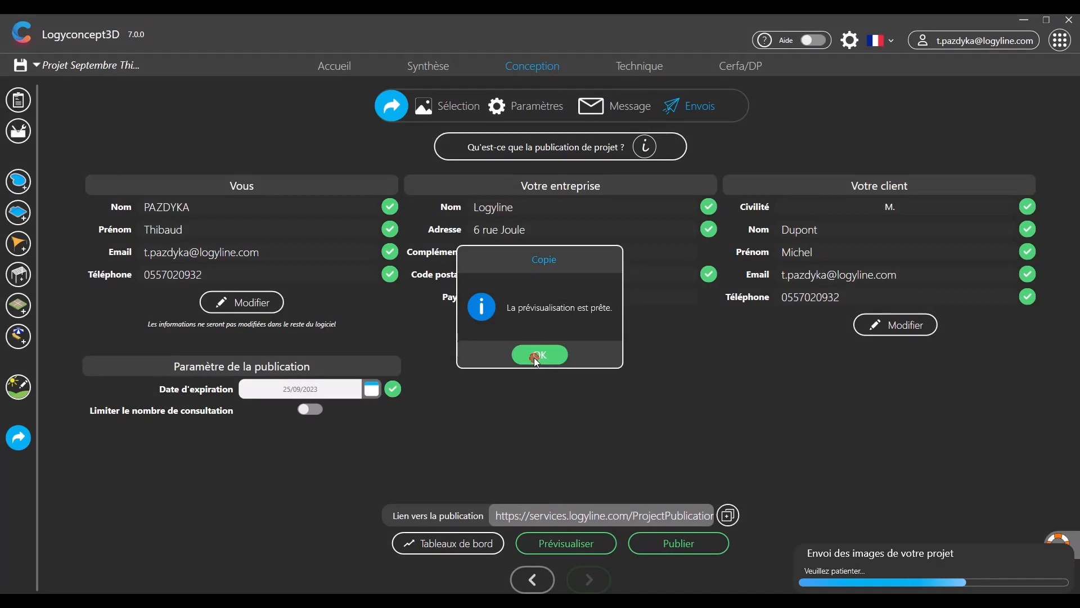
left_click(730, 516)
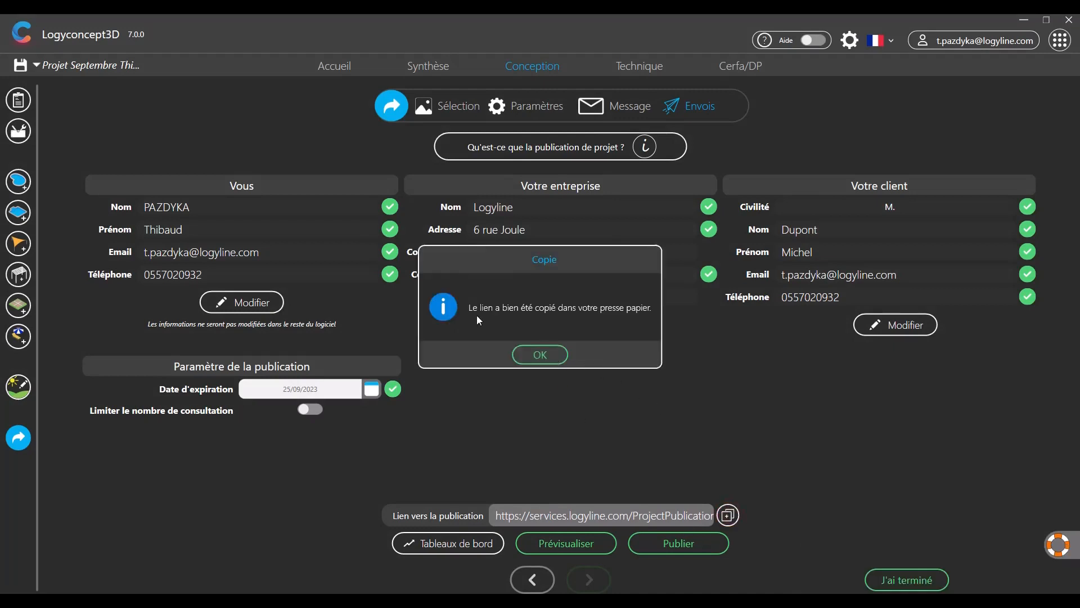
left_click(518, 355)
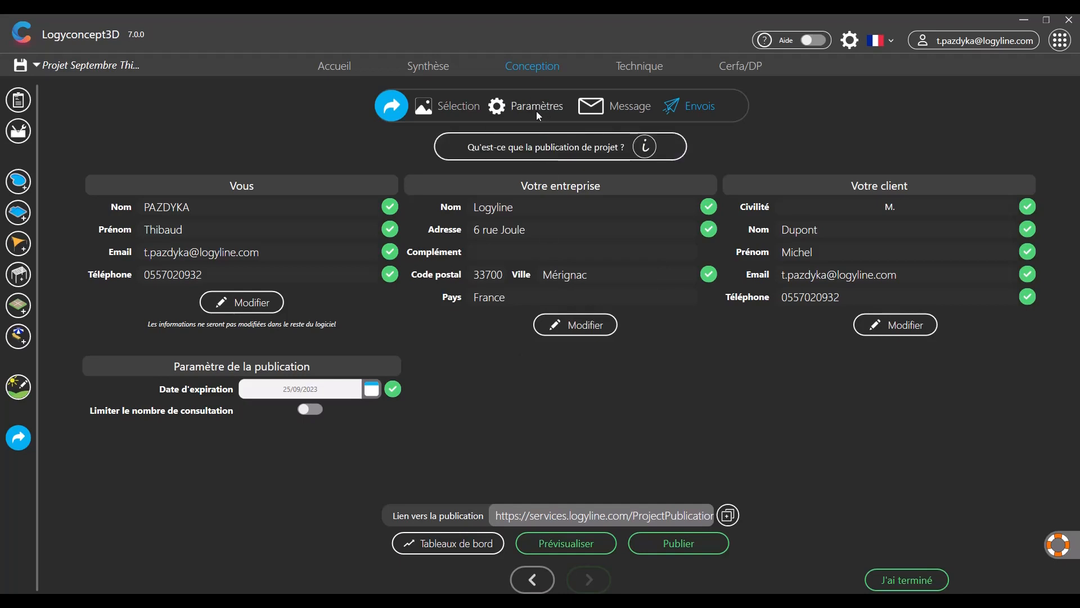
left_click(682, 544)
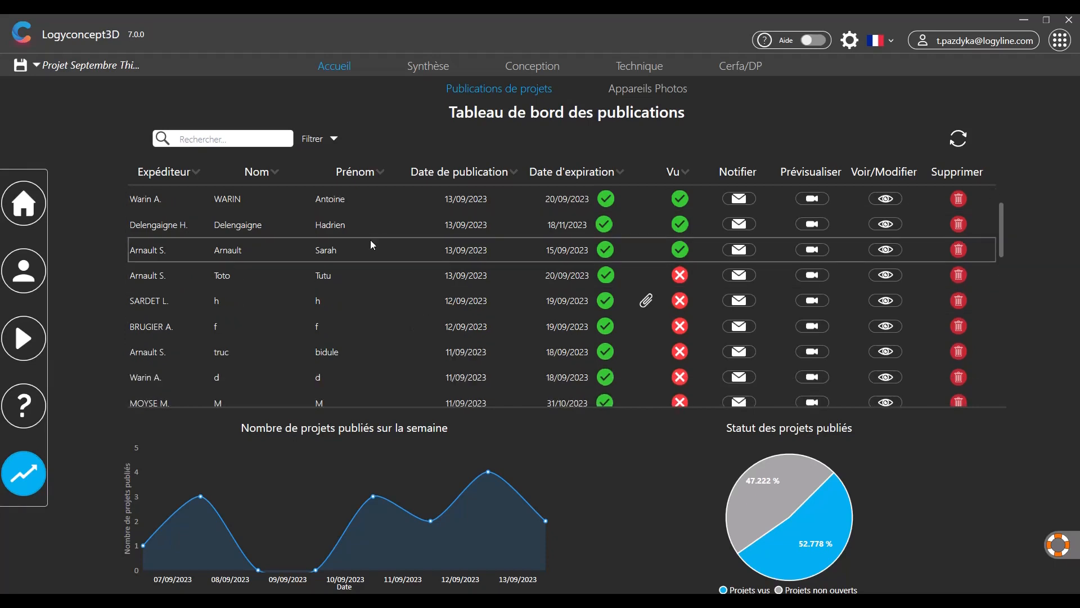
- Scroll through the 'Visualiser votre projet 3D' email in Zoho Mail
scroll(336, 298, "down", 5)
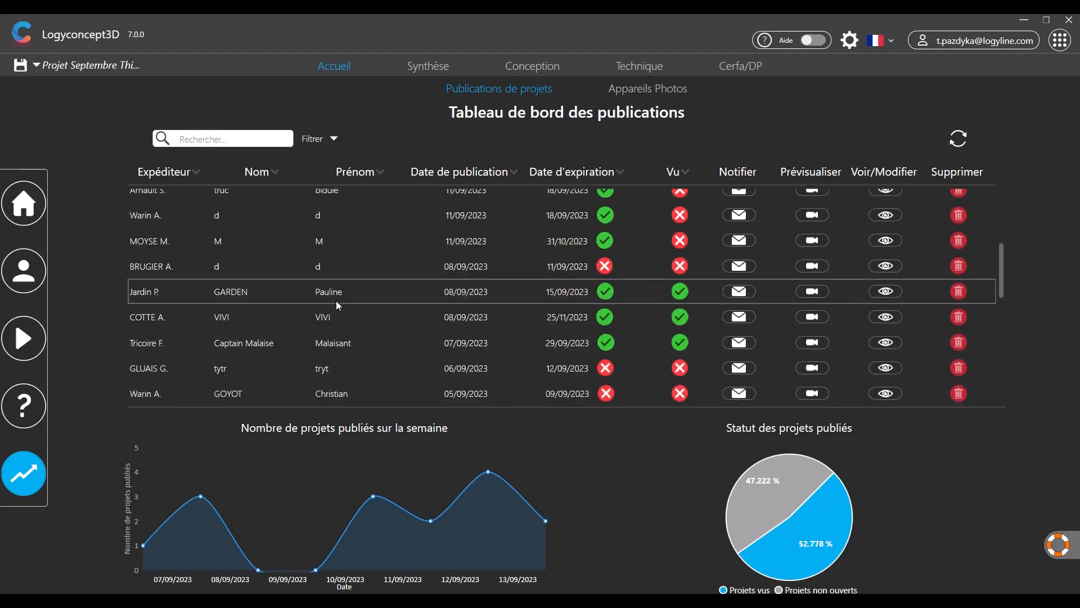
- Review the new publication in the publications table, then return to the Conception publish/export page
scroll(342, 303, "up", 1)
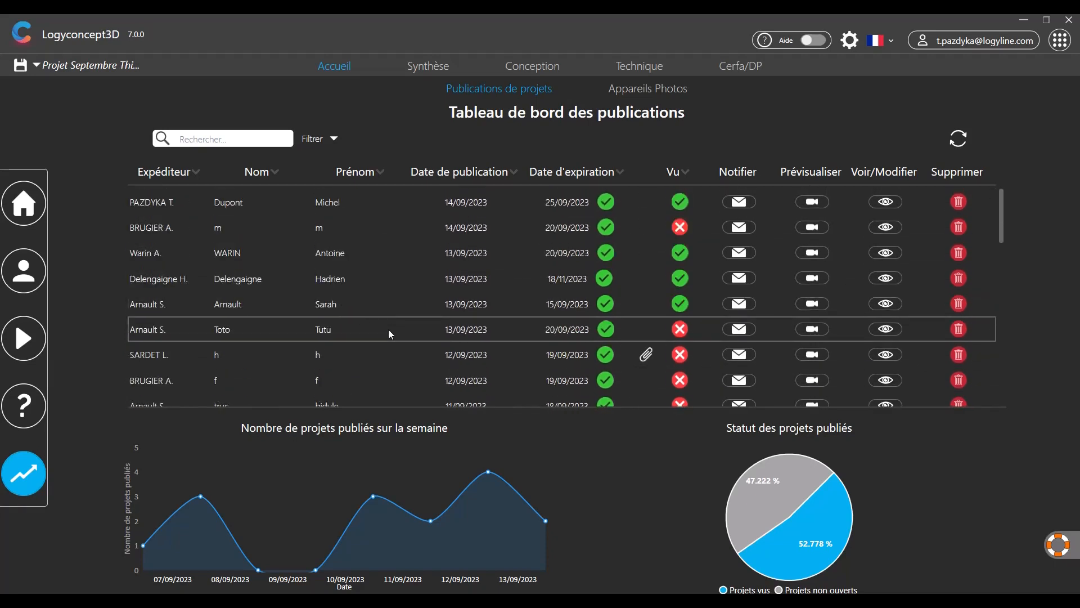
scroll(449, 522, "down", 1)
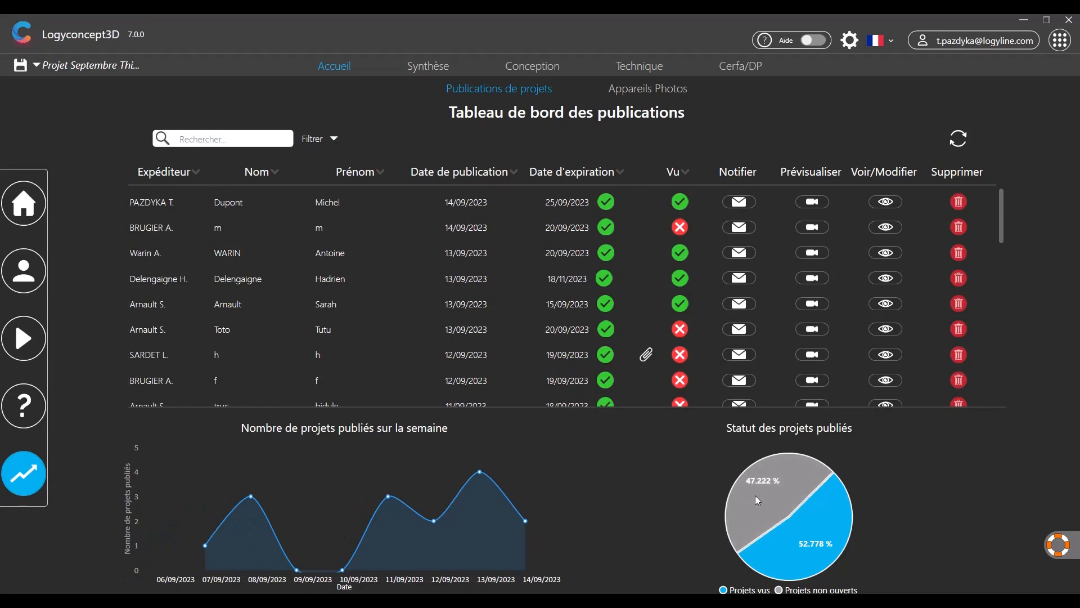
left_click(482, 550)
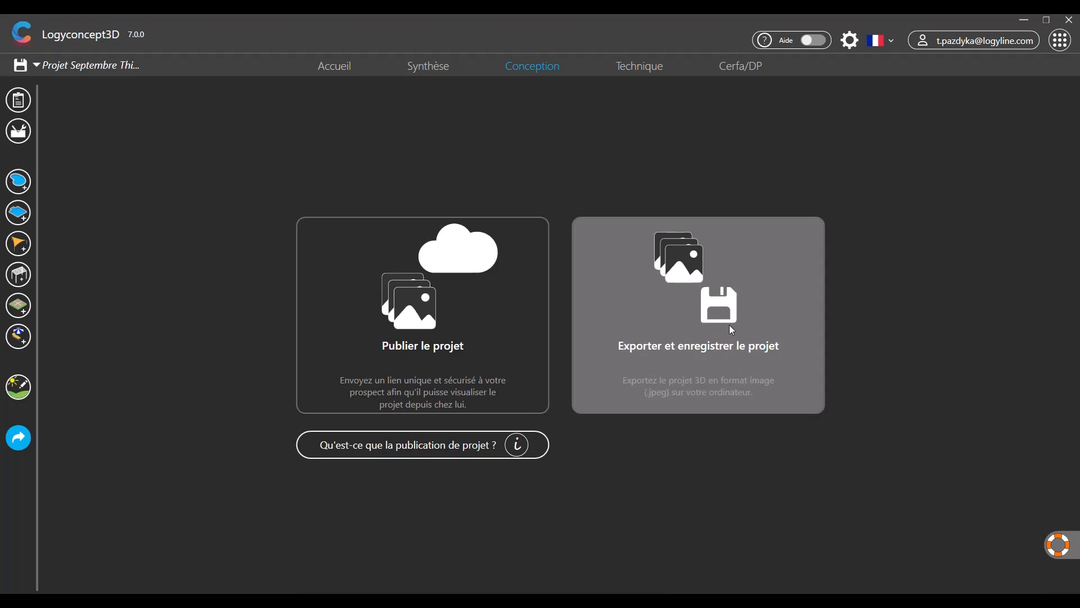
- Choose 'Exporter et enregistrer le projet' and advance past the image settings to the export step
left_click(686, 331)
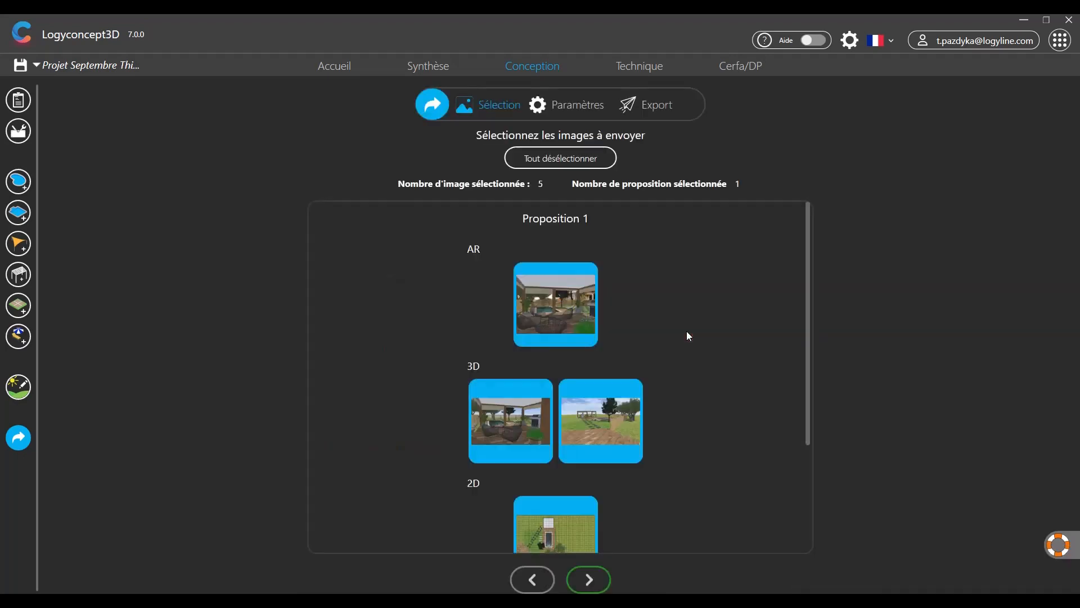
scroll(650, 347, "down", 3)
scroll(648, 359, "up", 3)
left_click(589, 579)
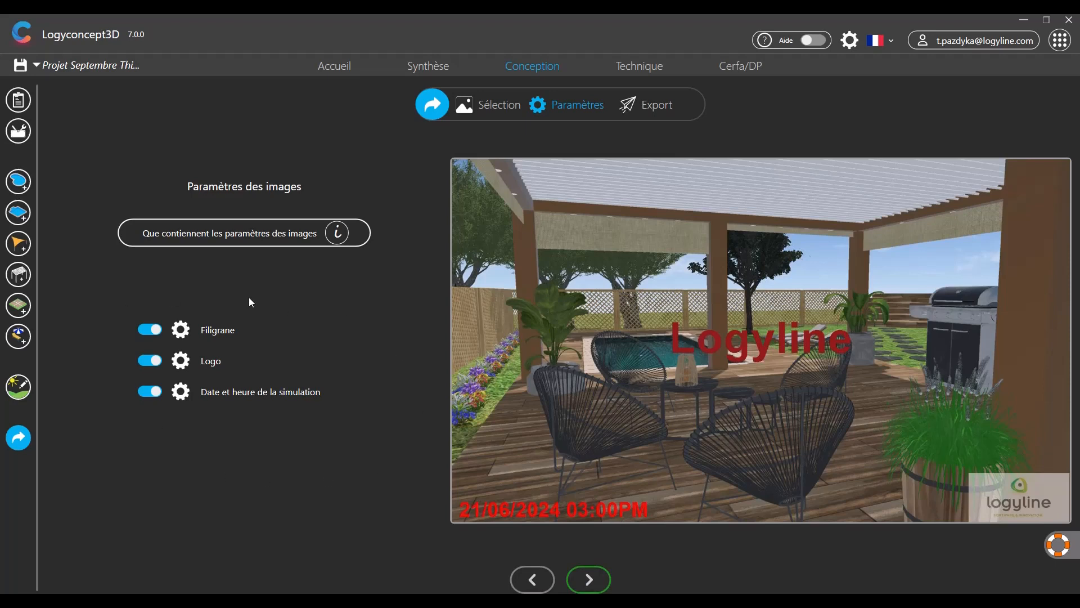
left_click(598, 579)
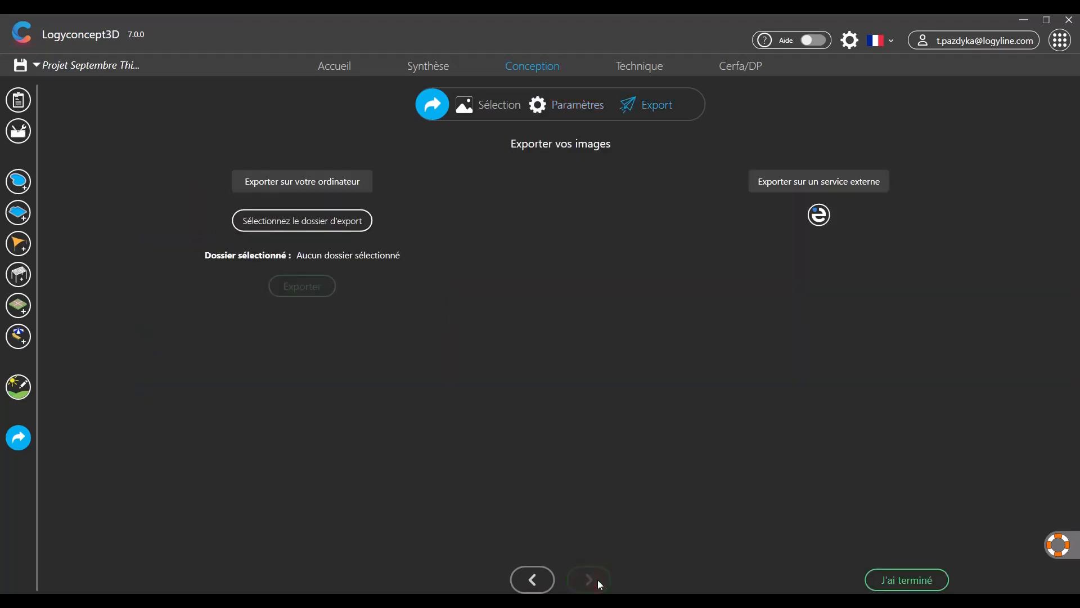
- Export the five images as JPEG files into the Downloads folder and finish
left_click(331, 224)
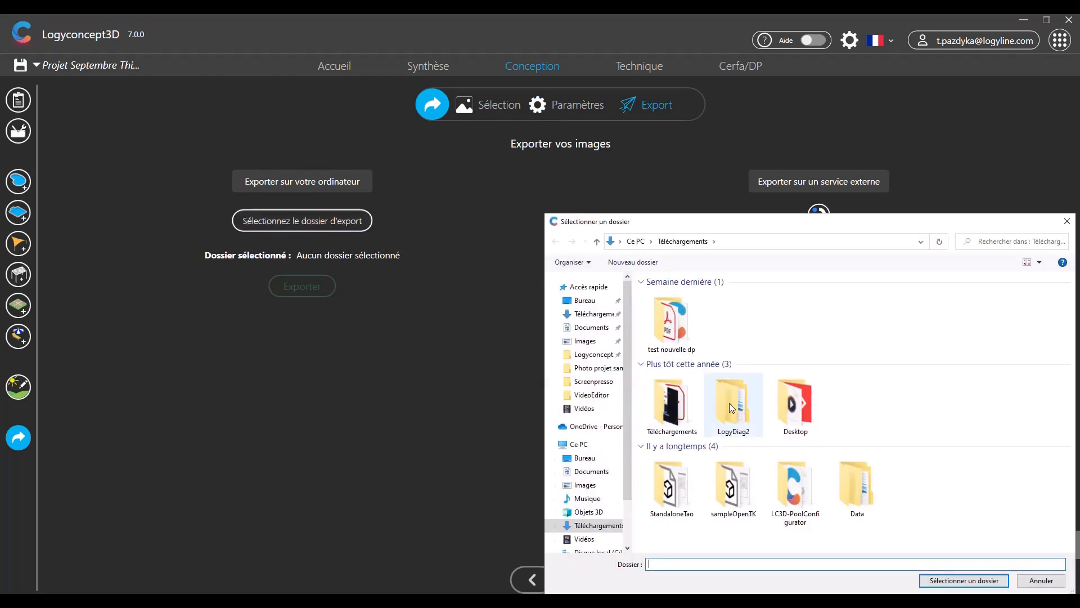
left_click(953, 585)
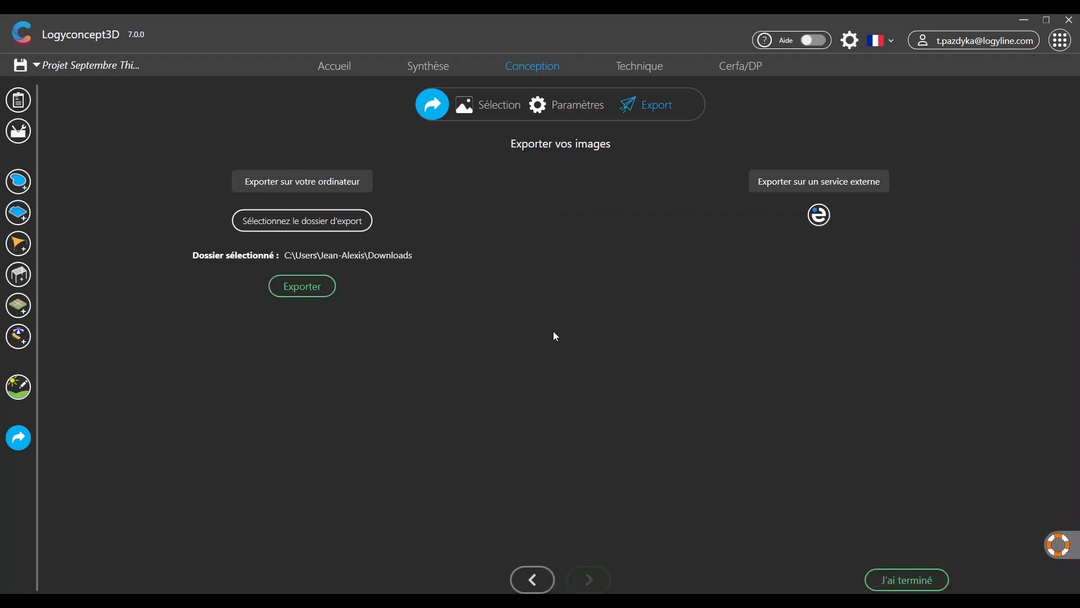
left_click(309, 283)
left_click(534, 356)
left_click(878, 577)
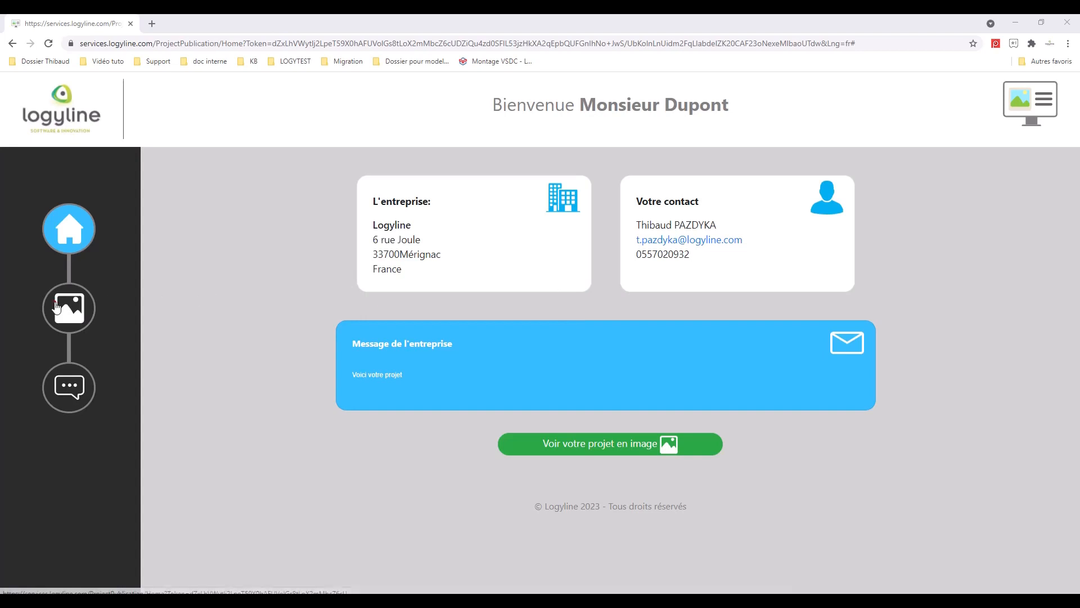
- Show Proposition 1's images and slide the before/after view to reveal the rendered terrace
left_click(80, 307)
scroll(420, 282, "down", 1)
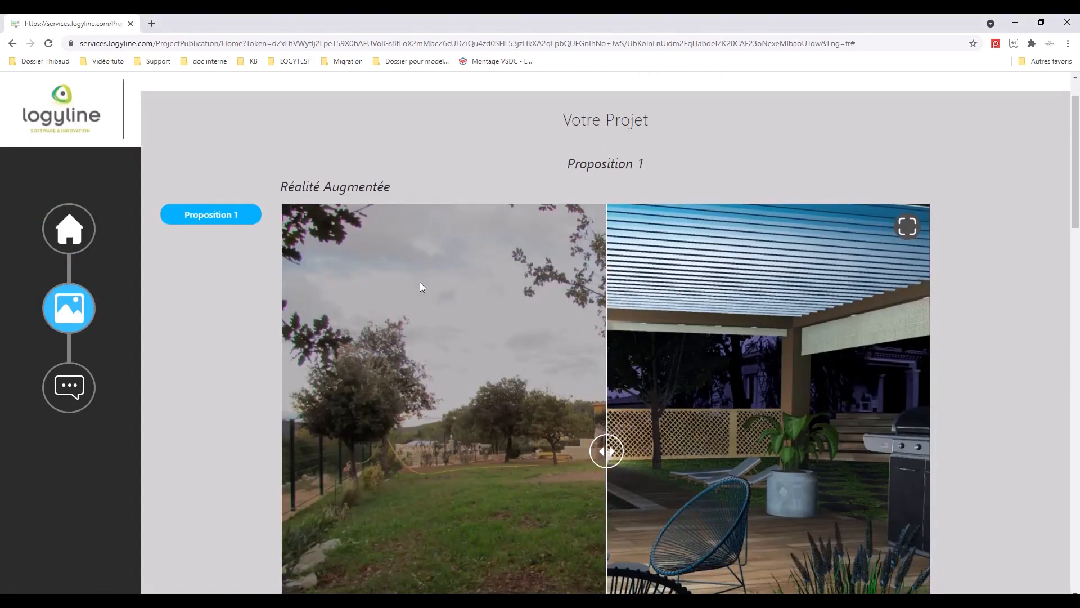
scroll(420, 284, "down", 1)
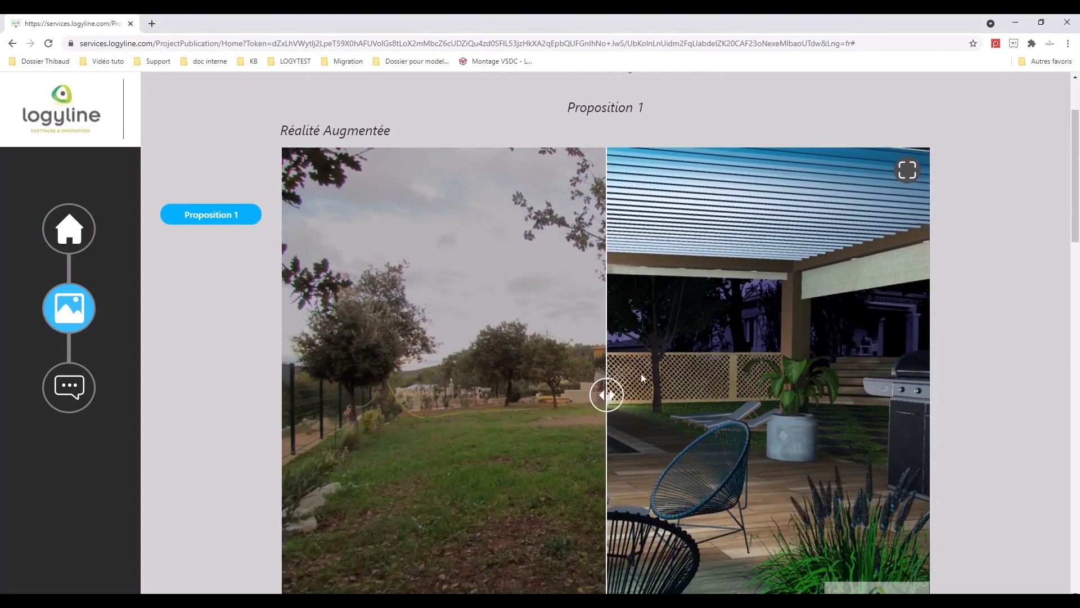
left_click_drag(612, 395, 952, 405)
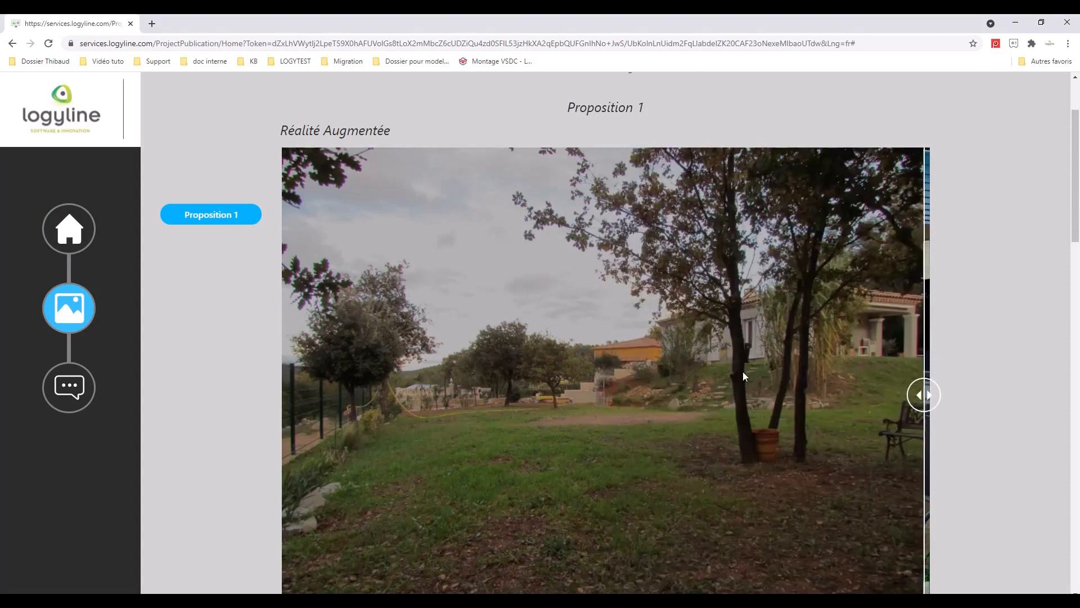
scroll(743, 373, "down", 1)
left_click_drag(923, 339, 936, 367)
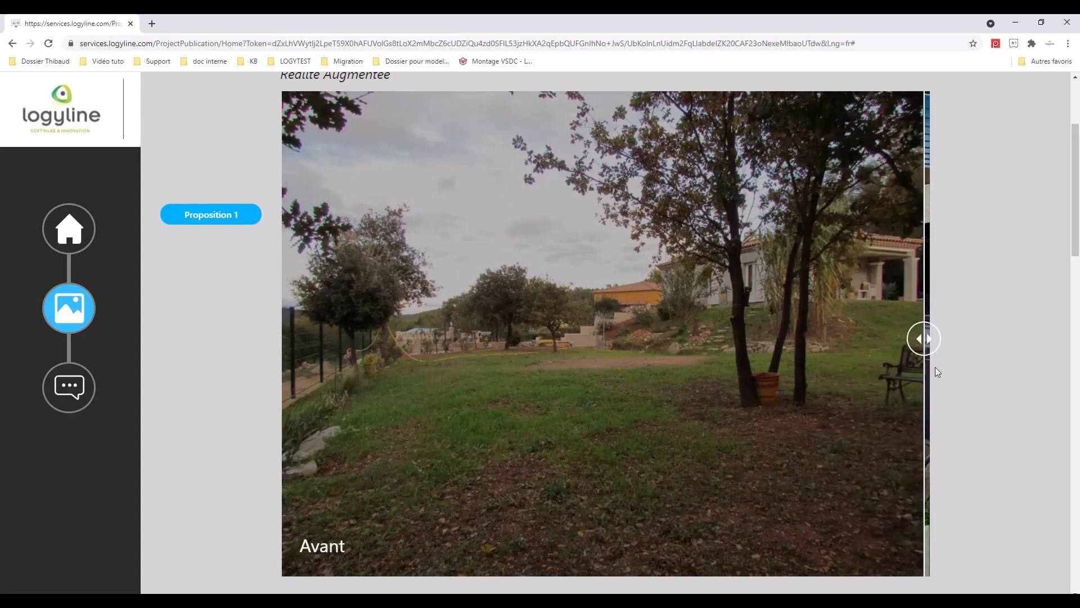
- Browse the 3D views and 2D Technique plan, then compare the garden photo and pergola render again
scroll(616, 348, "down", 8)
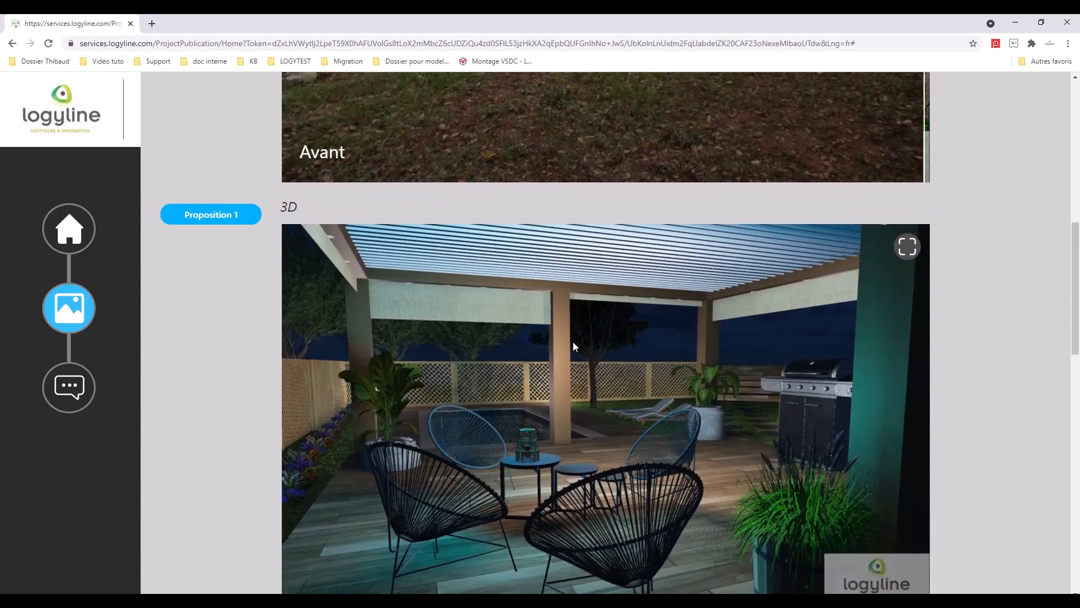
scroll(189, 202, "down", 11)
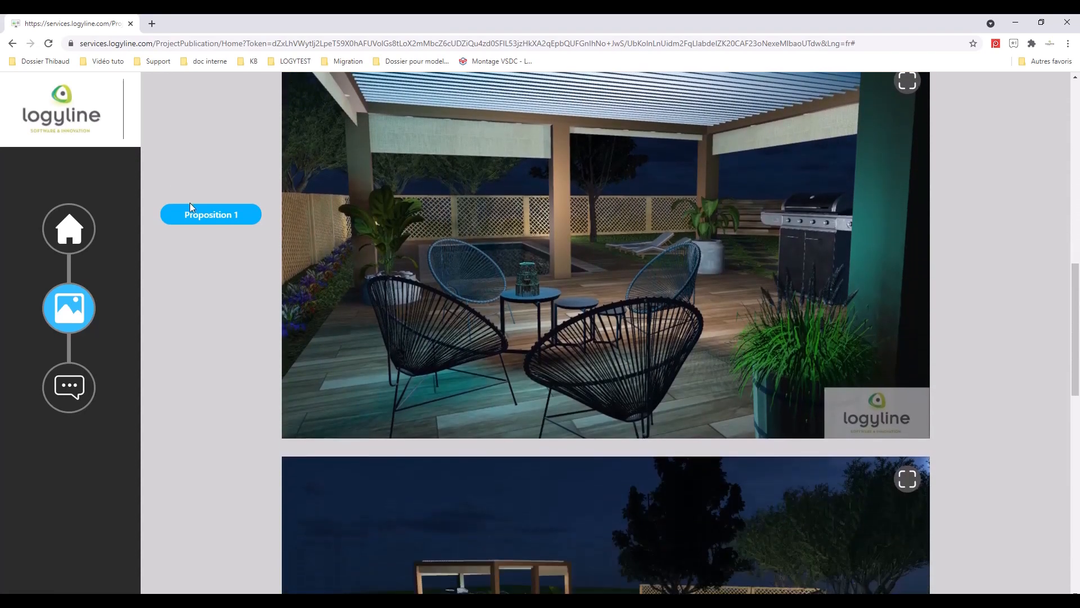
scroll(191, 205, "down", 5)
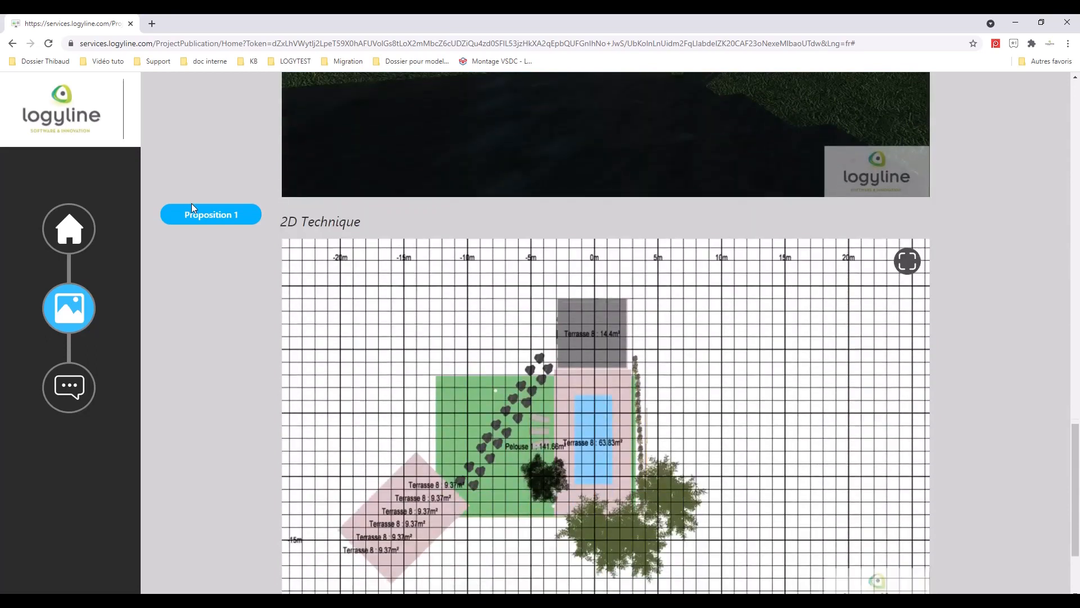
scroll(192, 204, "up", 7)
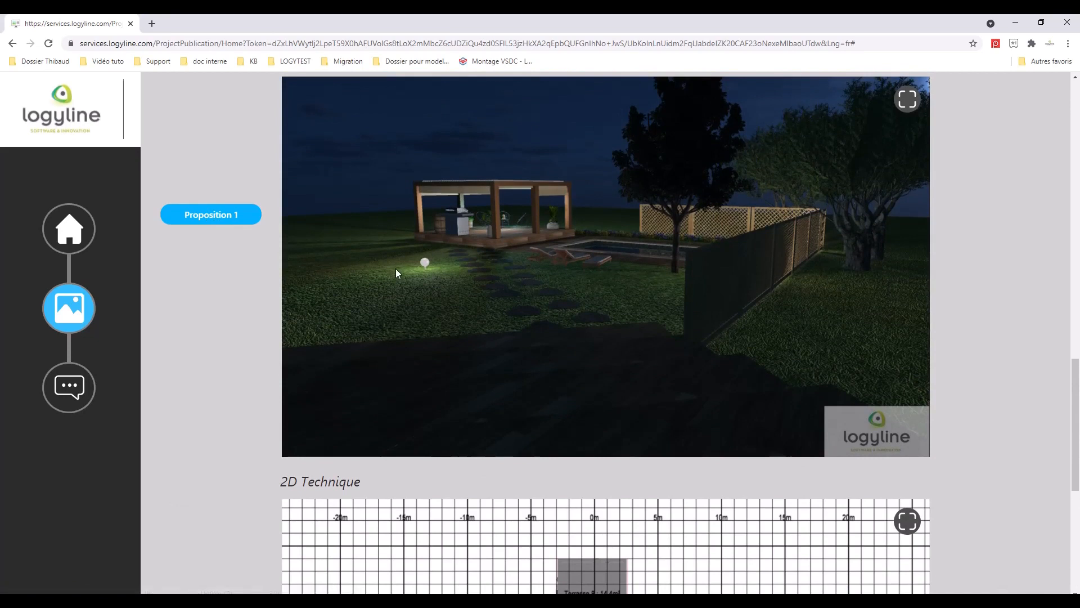
scroll(397, 272, "up", 3)
scroll(396, 270, "up", 5)
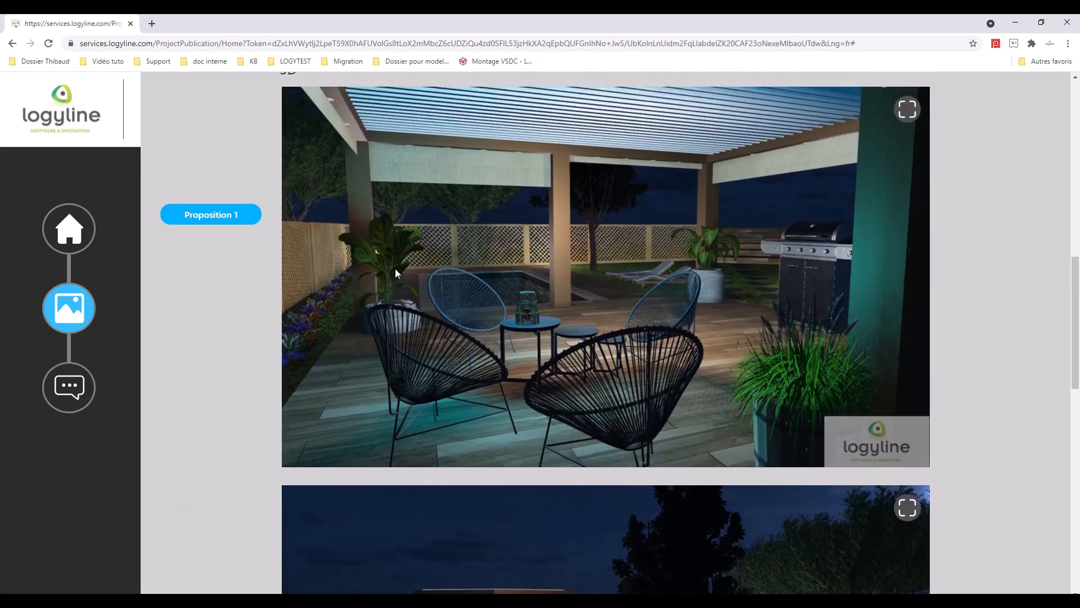
scroll(393, 268, "up", 5)
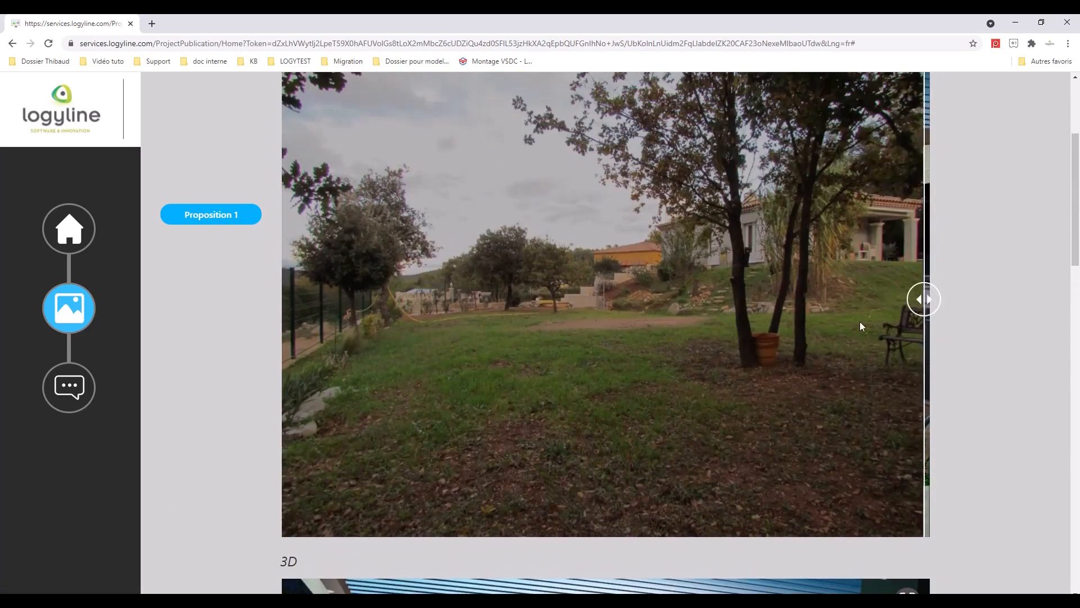
left_click_drag(920, 302, 289, 300)
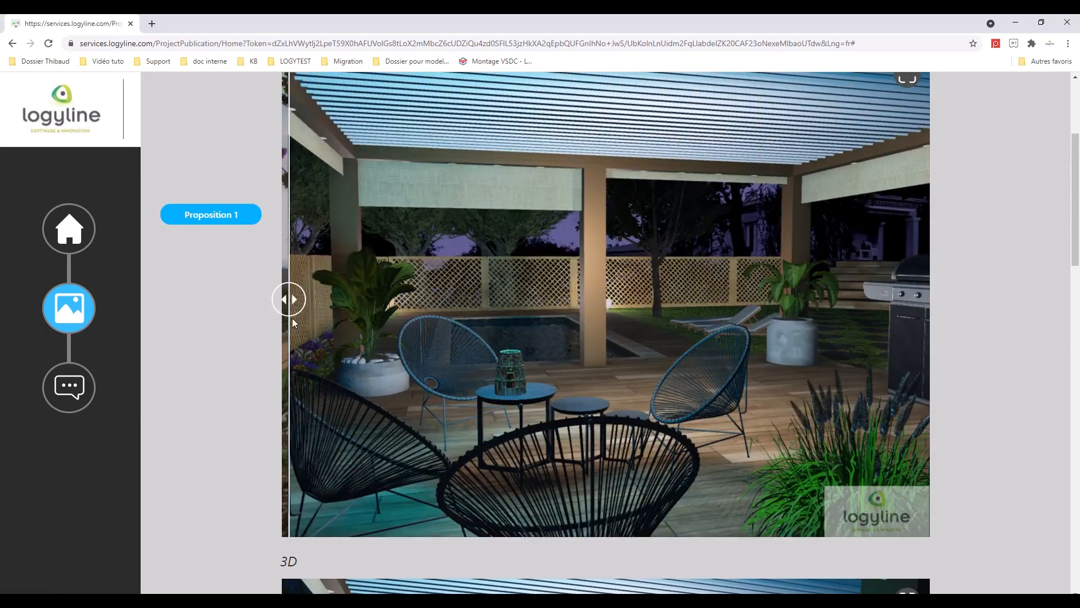
scroll(321, 336, "up", 2)
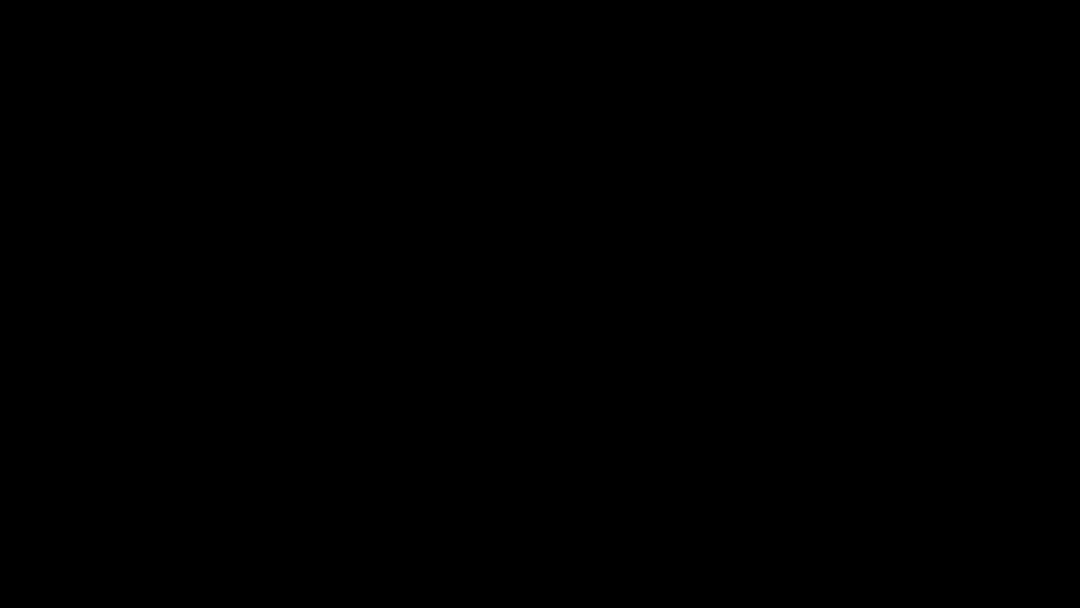